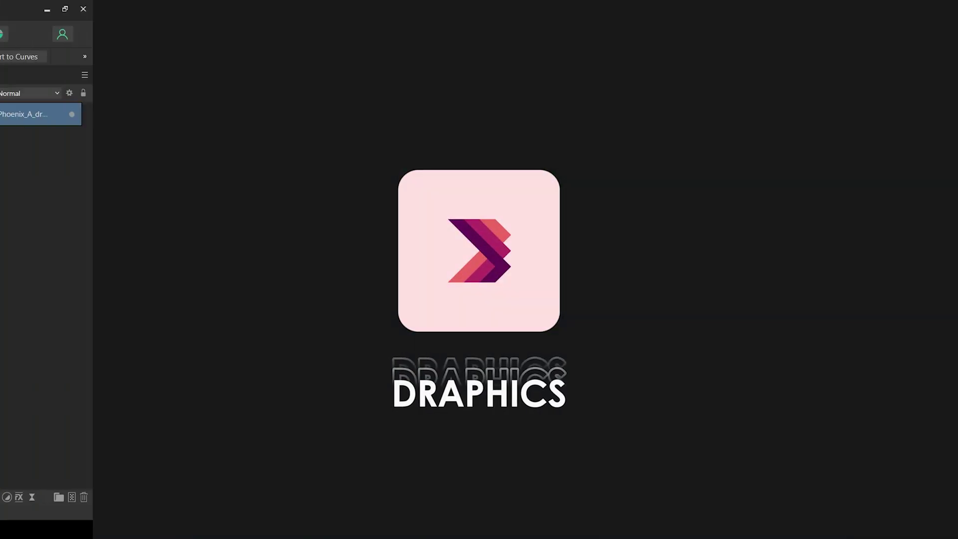
# Duplicate the portrait layer with the original hidden, and enlarge and reposition the copy so the face fills more of the canvas
pyautogui.hotkey('ctrl', 'j')
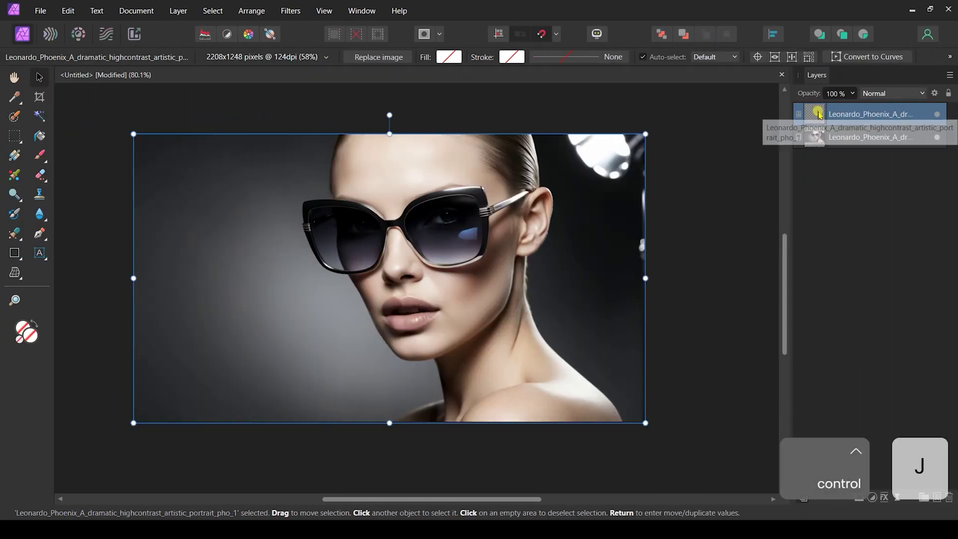
pyautogui.moveTo(819, 115); pyautogui.dragTo(808, 158)
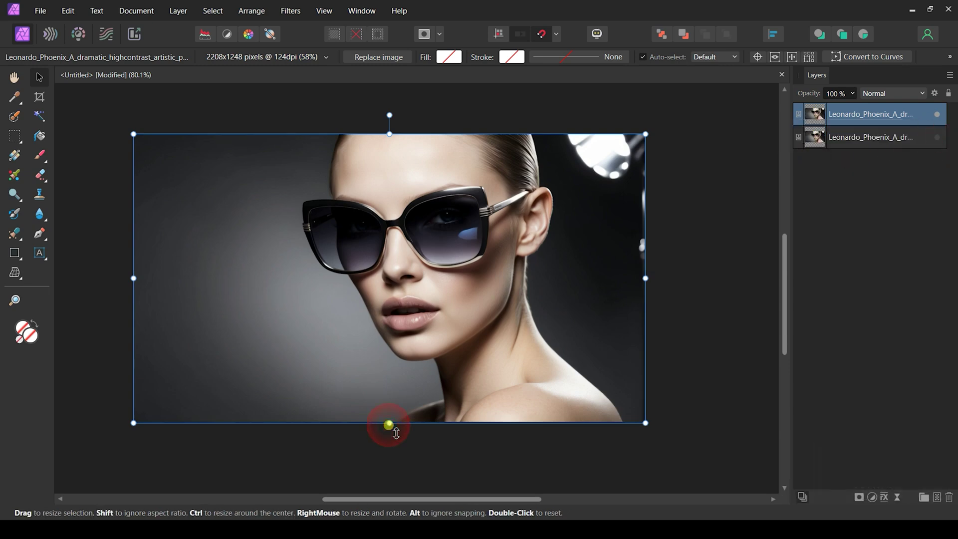
pyautogui.moveTo(389, 425); pyautogui.dragTo(387, 464)
pyautogui.moveTo(500, 343); pyautogui.dragTo(480, 343)
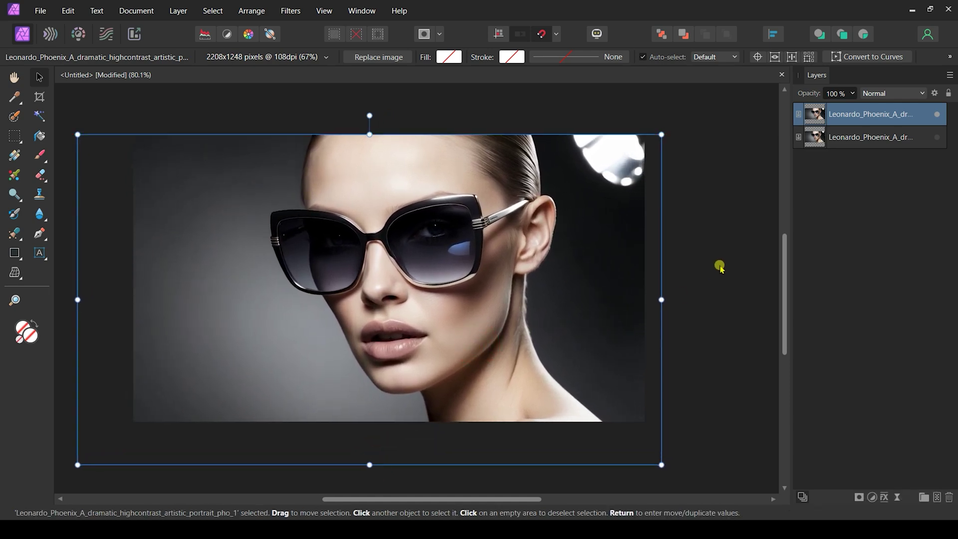
# Rasterize and trim the enlarged portrait copy, and mask out its background using a refined Selection Brush selection of the woman
pyautogui.rightClick(818, 115)
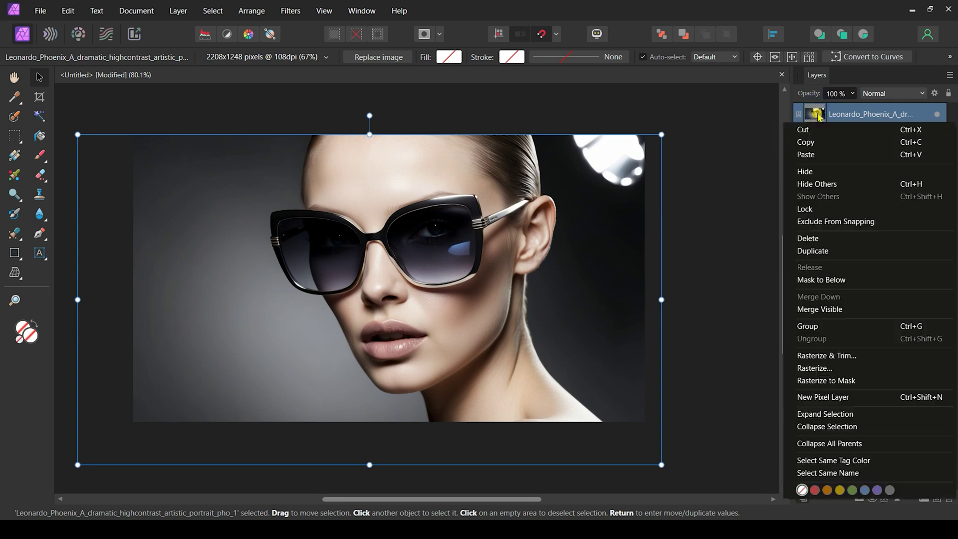
pyautogui.click(841, 356)
pyautogui.press('w')
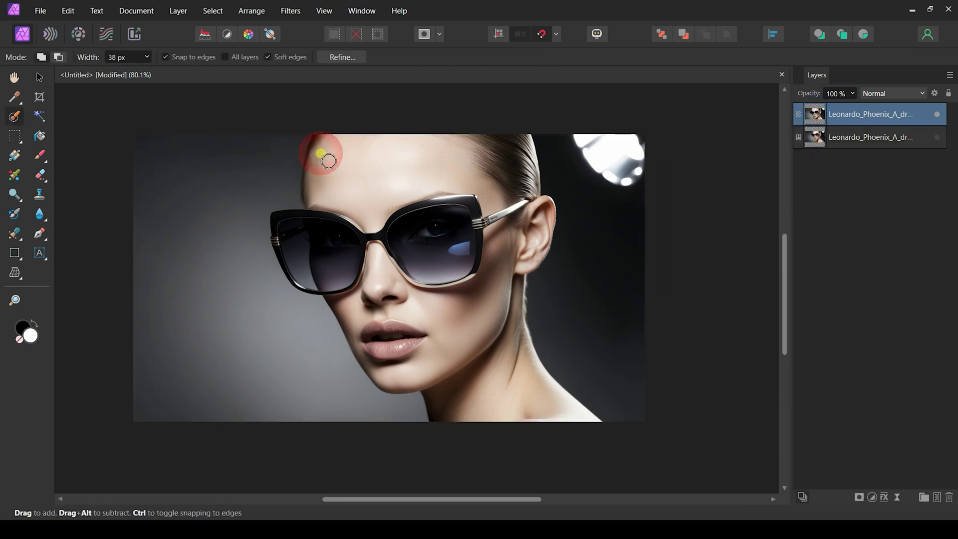
pyautogui.moveTo(321, 150)
pyautogui.mouseDown()
pyautogui.moveTo(322, 242)
pyautogui.moveTo(345, 142)
pyautogui.moveTo(534, 184)
pyautogui.moveTo(530, 278)
pyautogui.moveTo(488, 406)
pyautogui.moveTo(378, 248)
pyautogui.moveTo(418, 220)
pyautogui.moveTo(356, 214)
pyautogui.moveTo(324, 151)
pyautogui.mouseUp()
pyautogui.hotkey('ctrl', 'alt', 'r')
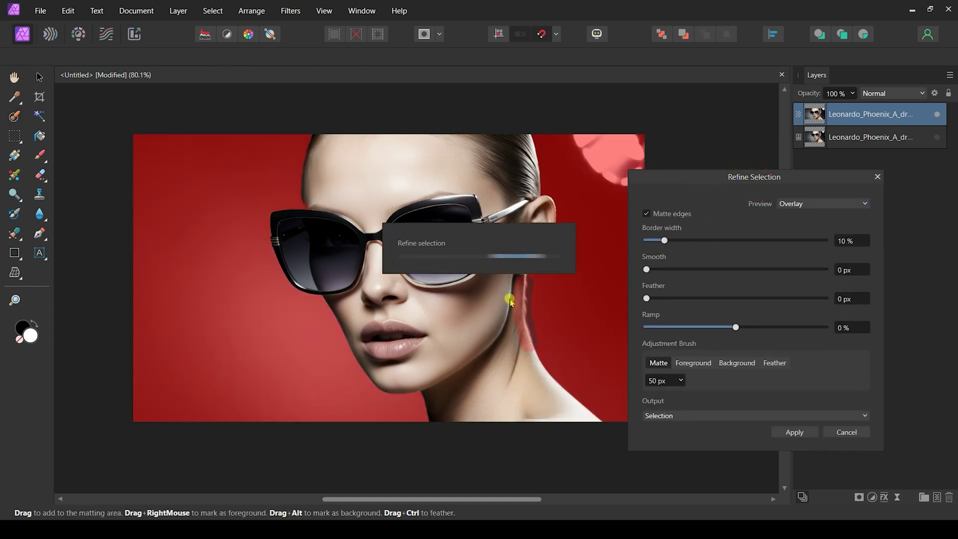
pyautogui.press('Return')
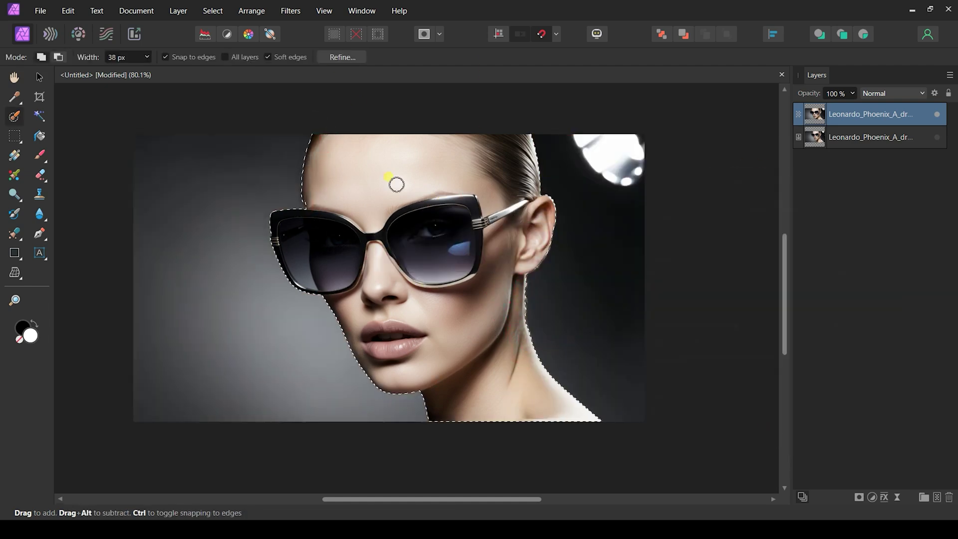
pyautogui.click(859, 497)
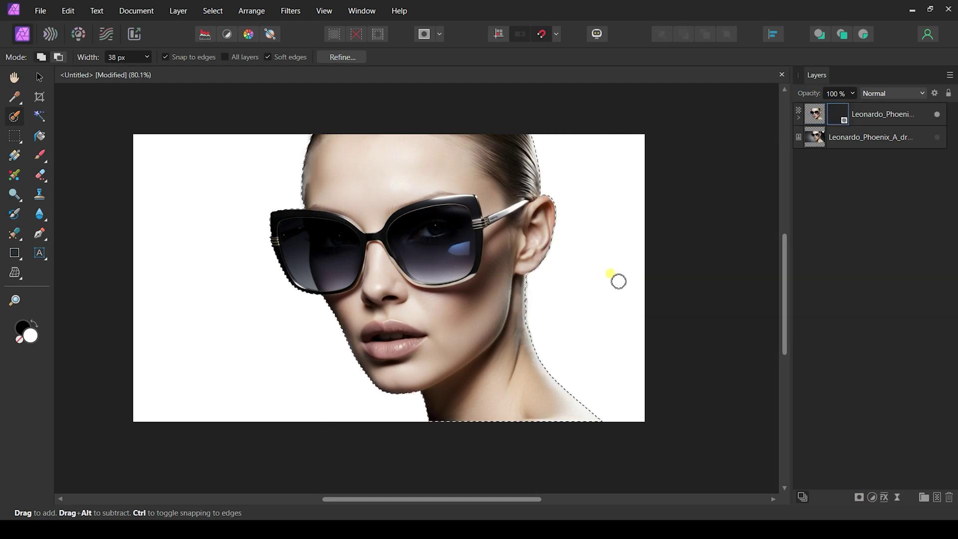
pyautogui.hotkey('ctrl', 'd')
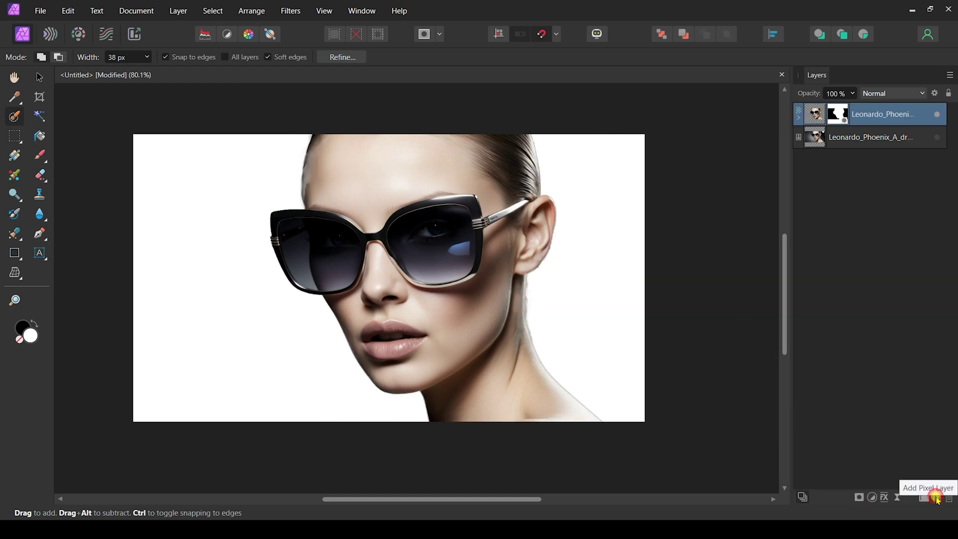
# Add a pixel layer beneath the masked portrait and fill it with black
pyautogui.click(936, 498)
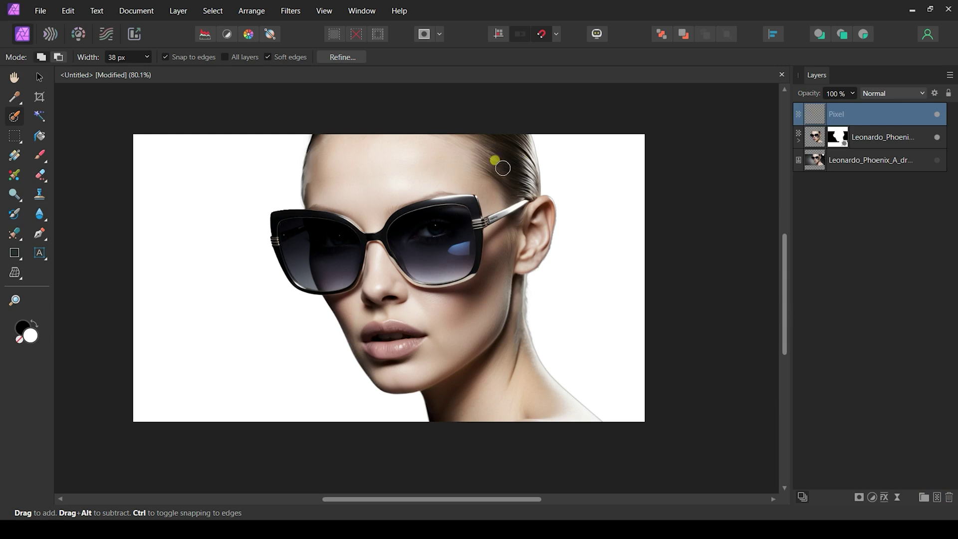
pyautogui.moveTo(882, 117); pyautogui.dragTo(878, 147)
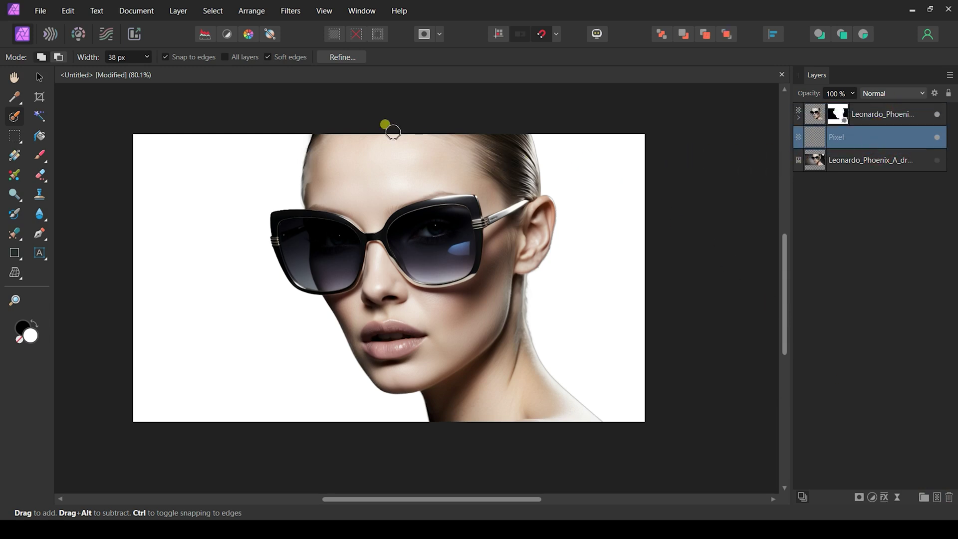
pyautogui.click(67, 10)
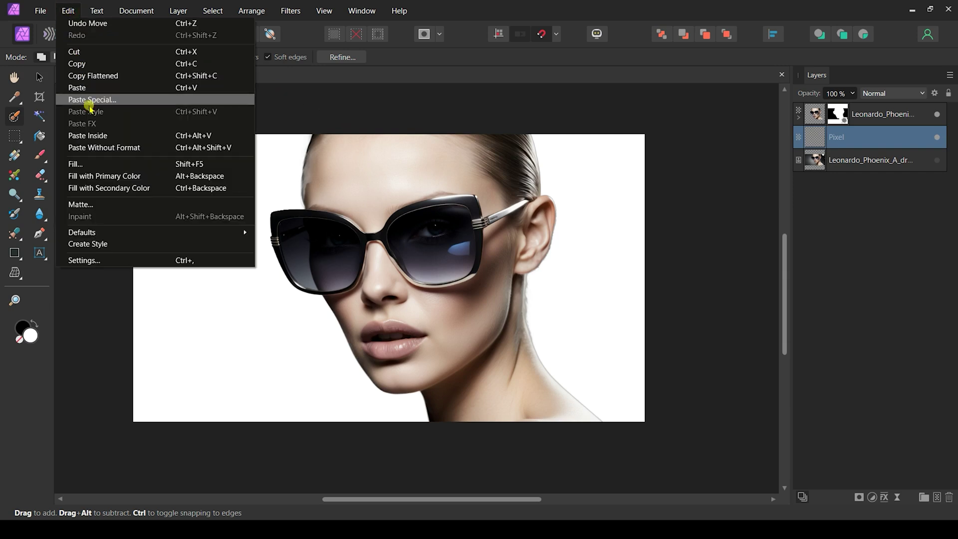
pyautogui.click(109, 188)
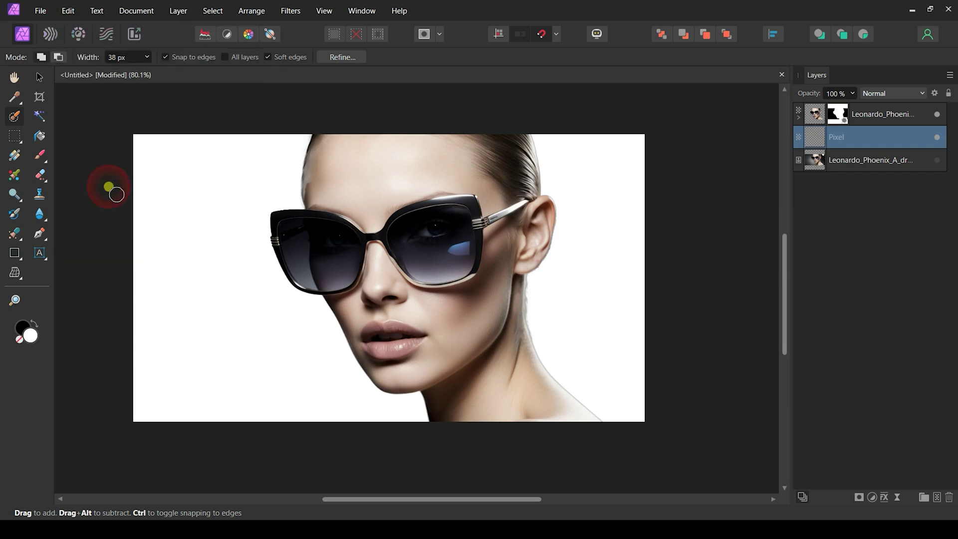
# Add a Brightness / Contrast adjustment above the portrait with brightness -15% and contrast 20%
pyautogui.click(806, 116)
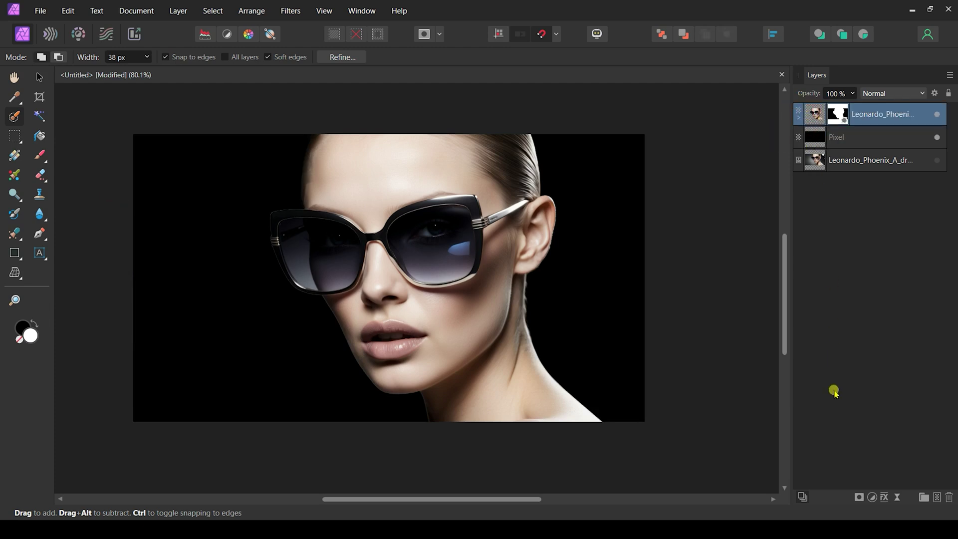
pyautogui.click(872, 498)
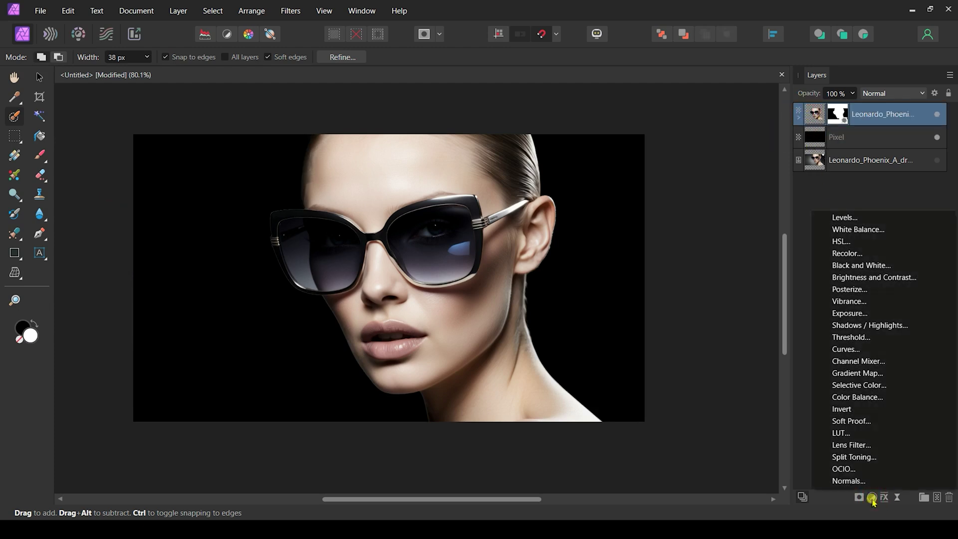
pyautogui.click(863, 278)
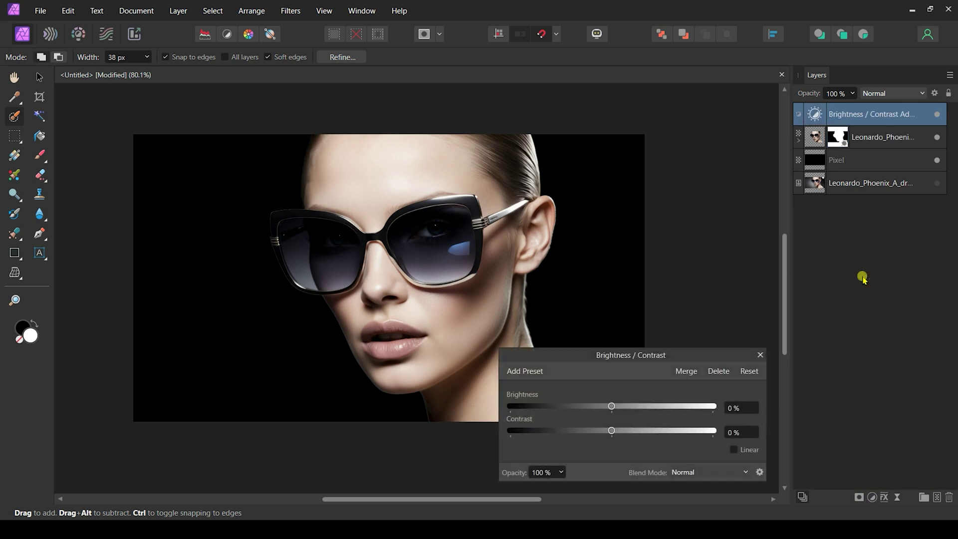
pyautogui.moveTo(612, 405)
pyautogui.mouseDown()
pyautogui.moveTo(645, 406)
pyautogui.moveTo(596, 405)
pyautogui.mouseUp()
pyautogui.moveTo(612, 431); pyautogui.dragTo(632, 434)
pyautogui.click(732, 433)
pyautogui.press('Return')
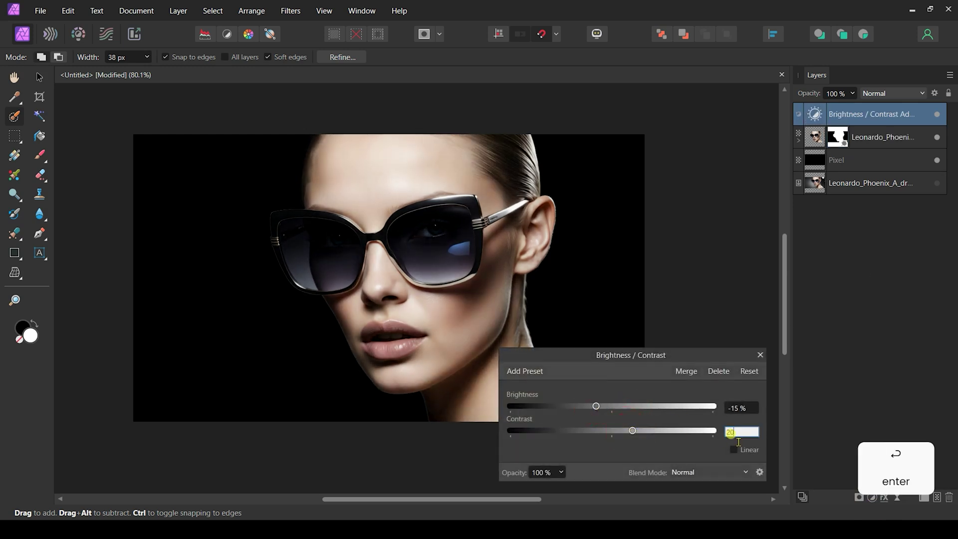
pyautogui.click(760, 355)
# Nest the Brightness / Contrast adjustment inside the masked portrait layer, below its mask
pyautogui.click(798, 141)
pyautogui.moveTo(856, 114); pyautogui.dragTo(856, 170)
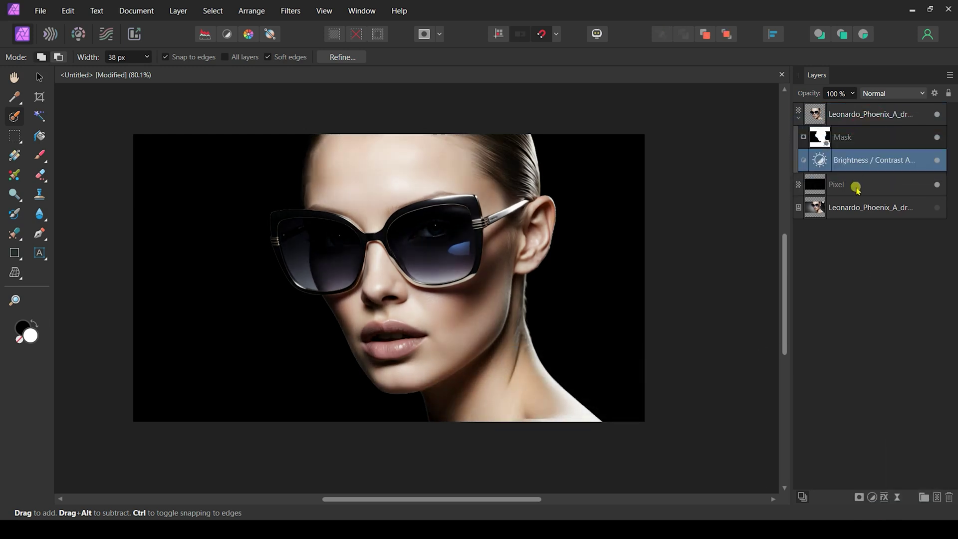
pyautogui.click(799, 114)
# Hide the portrait and black layers, and draw a straight horizontal Pen line across the full canvas width near the top edge
pyautogui.click(937, 115)
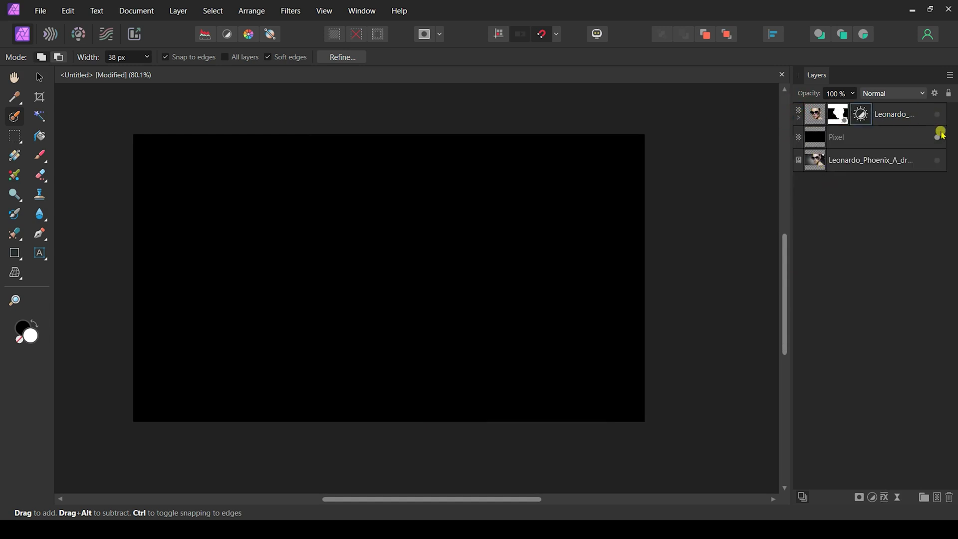
pyautogui.click(937, 137)
pyautogui.click(40, 233)
pyautogui.click(133, 141)
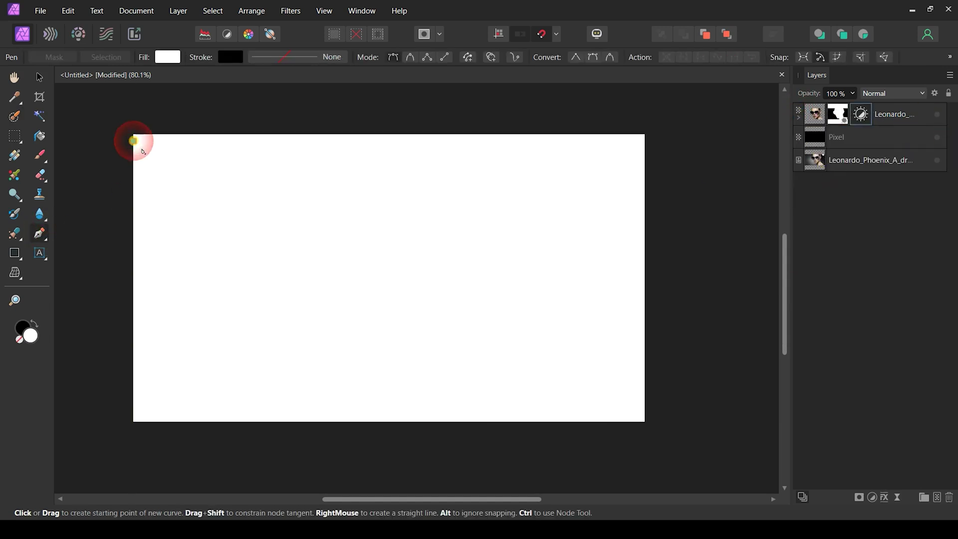
pyautogui.keyDown('shift'); pyautogui.click(646, 140); pyautogui.keyUp('shift')
# Set the horizontal line's stroke width to 3 pt
pyautogui.click(39, 77)
pyautogui.click(210, 56)
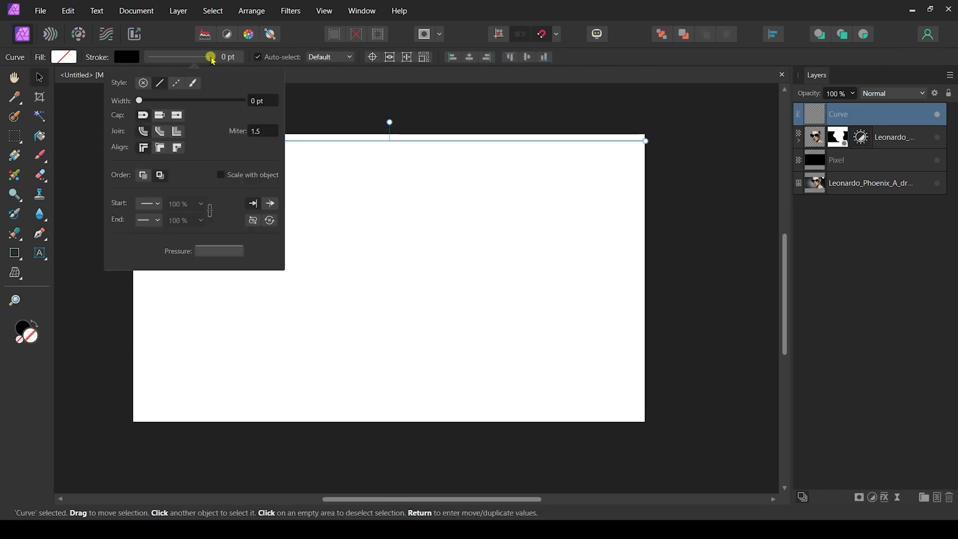
pyautogui.click(258, 99)
pyautogui.write('3')
pyautogui.press('Return')
pyautogui.click(423, 94)
# Duplicate the line slightly below itself and repeat the duplication until evenly spaced lines cover the whole canvas
pyautogui.click(439, 141)
pyautogui.scroll(2, 450, 117)
pyautogui.scroll(-1, 339, 103)
pyautogui.scroll(5, 356, 125)
pyautogui.click(372, 152)
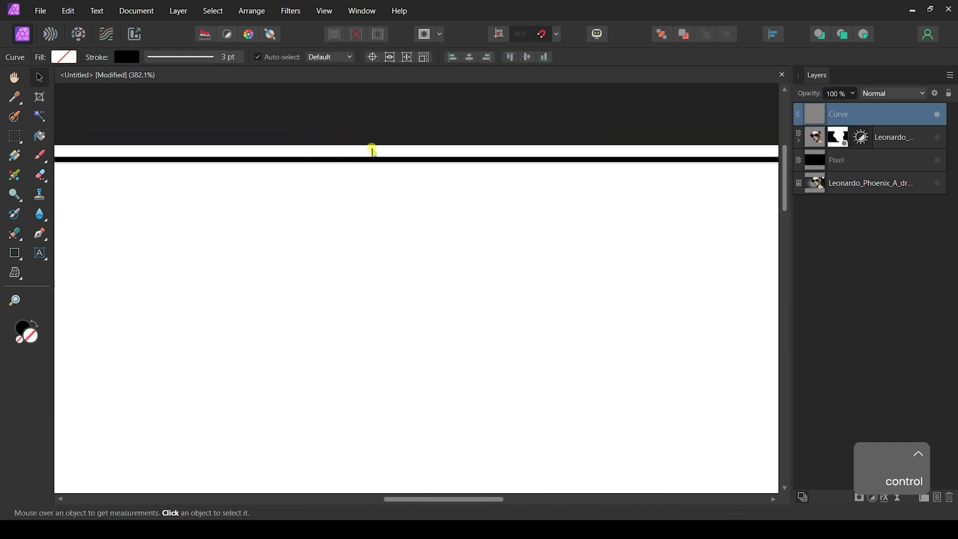
pyautogui.scroll(-4, 399, 115)
pyautogui.moveTo(432, 120); pyautogui.dragTo(429, 126)
pyautogui.hotkey('ctrl', 'j')
pyautogui.hotkey('ctrl', 'j')
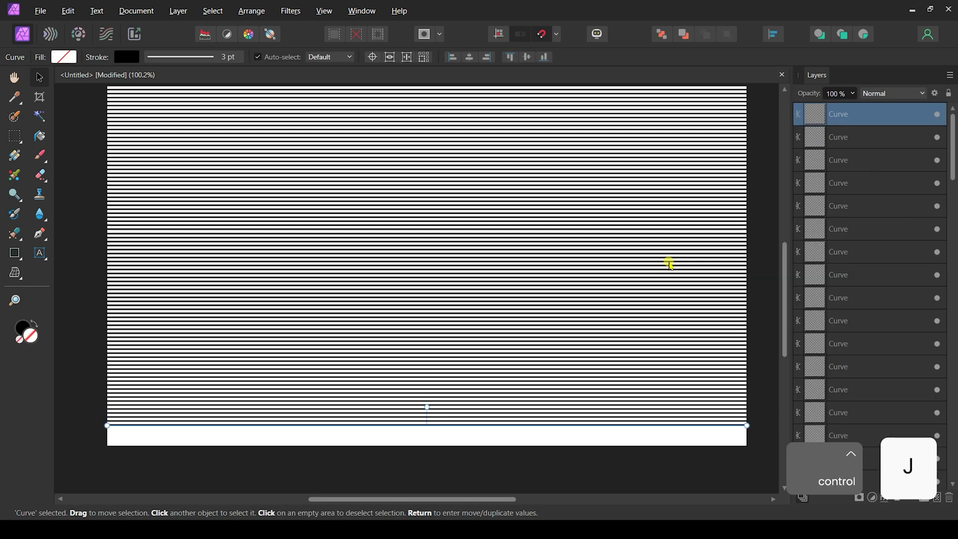
pyautogui.hotkey('ctrl', 'j')
pyautogui.hotkey('ctrl', 'j')
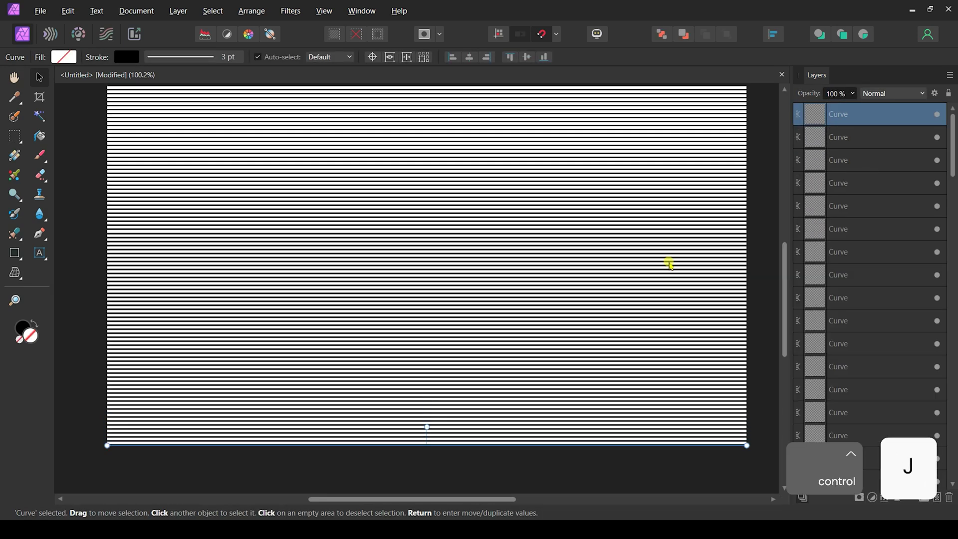
# Group all the horizontal lines and show the masked portrait layer again
pyautogui.scroll(-1, 536, 356)
pyautogui.moveTo(166, 107); pyautogui.dragTo(729, 437)
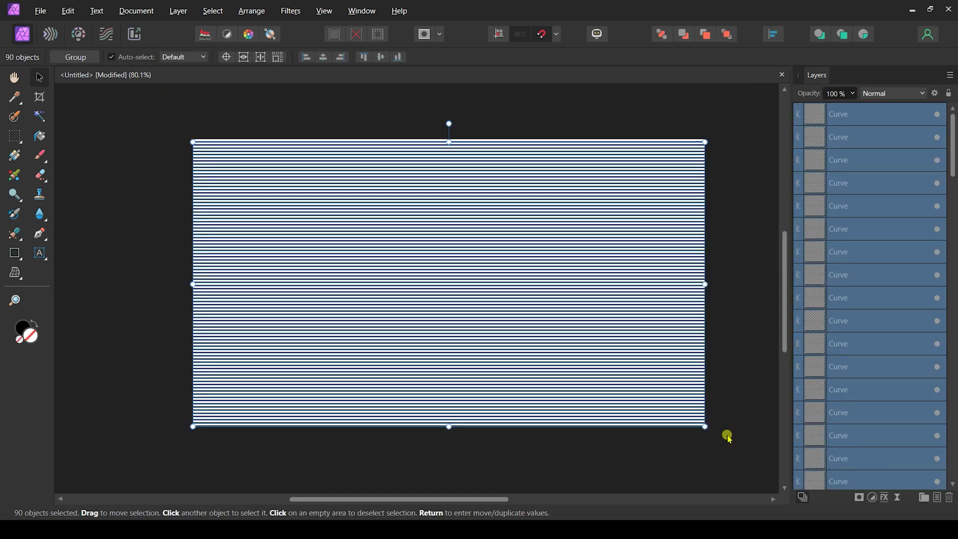
pyautogui.hotkey('ctrl', 'g')
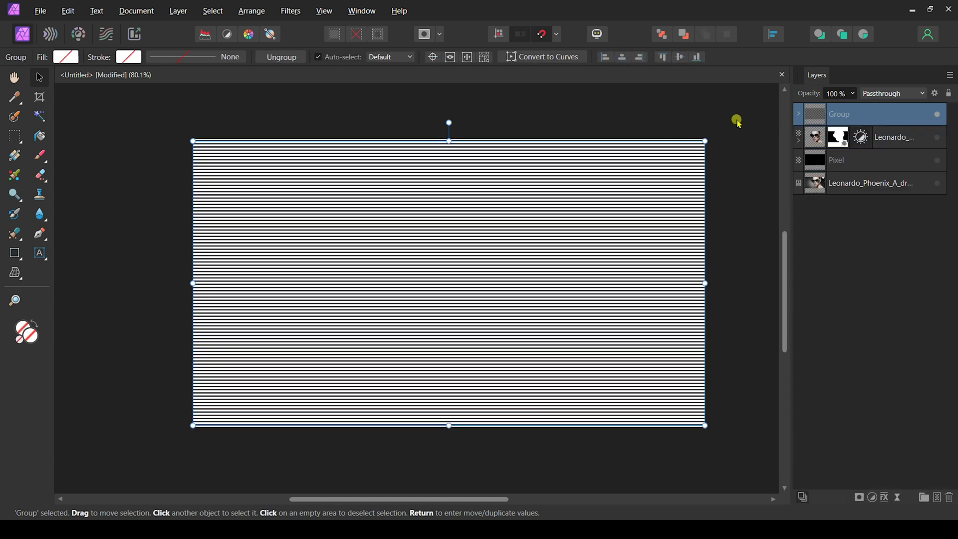
pyautogui.click(738, 123)
pyautogui.click(939, 138)
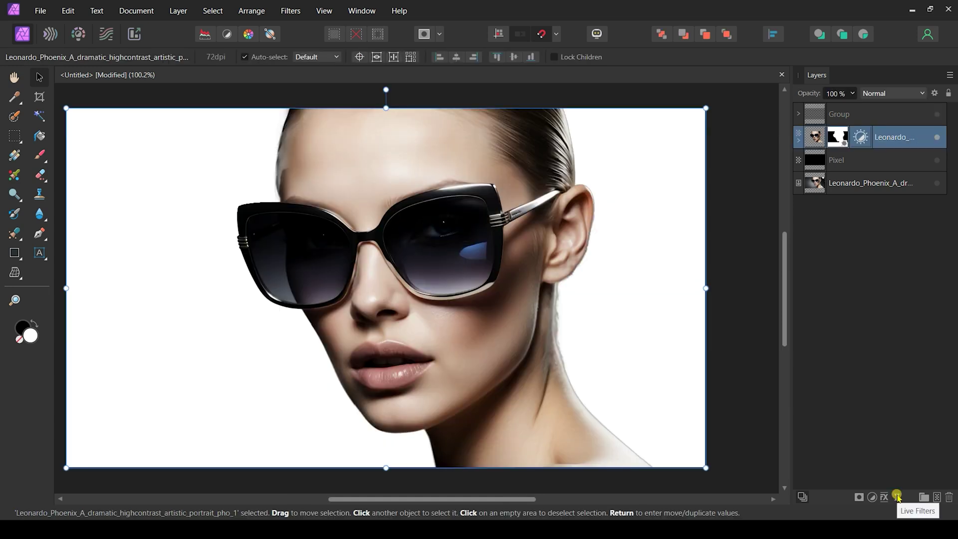
# Try a Live Halftone filter on the portrait with the Monochrome screen, cell size about 4.7 and contrast 100
pyautogui.click(897, 497)
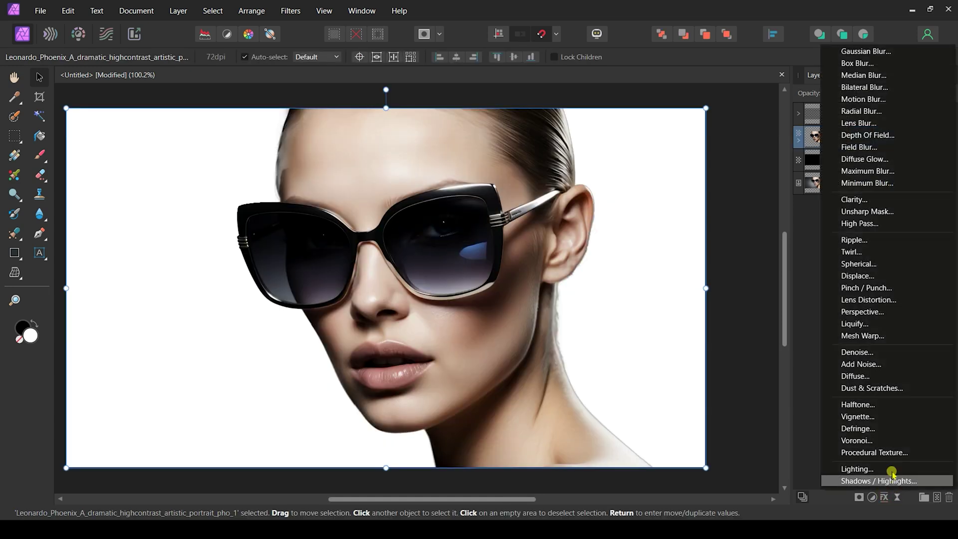
pyautogui.click(858, 405)
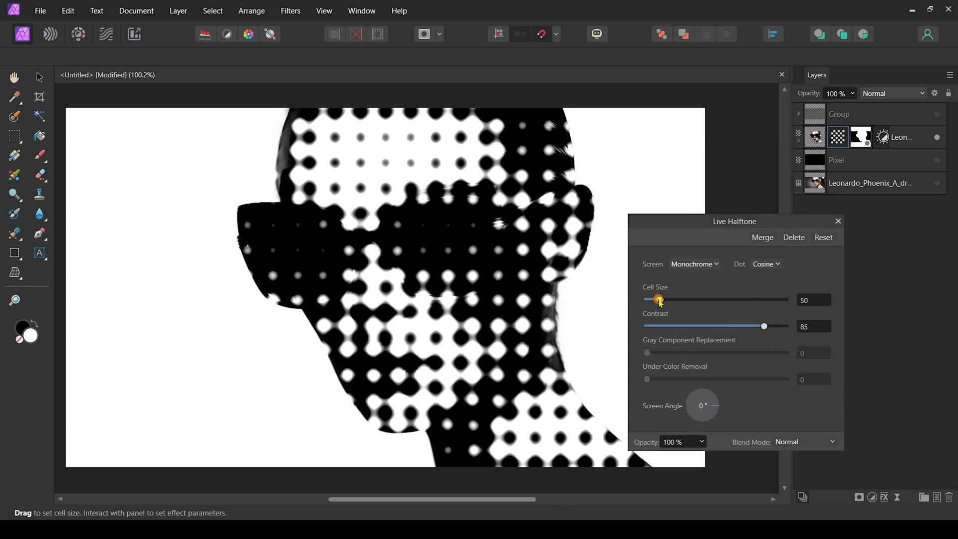
pyautogui.moveTo(659, 300); pyautogui.dragTo(650, 303)
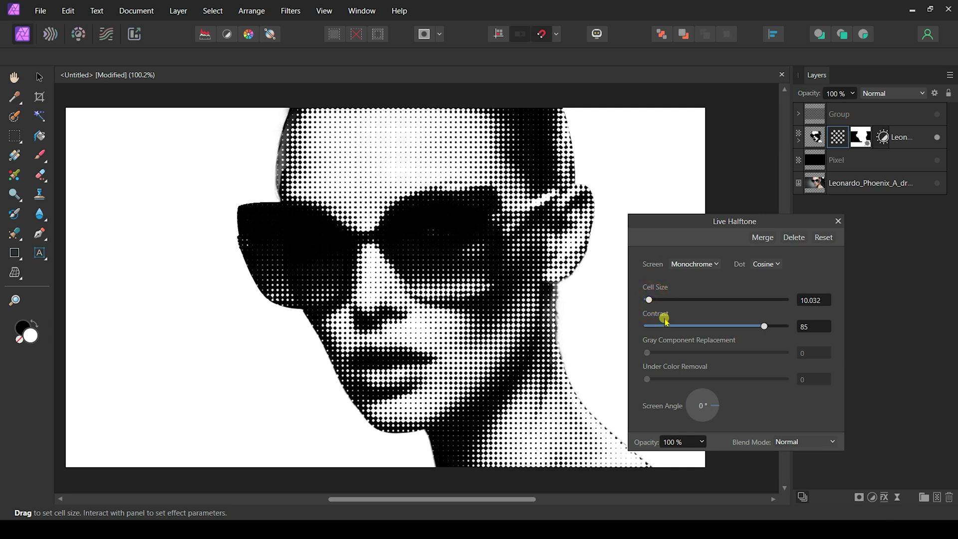
pyautogui.moveTo(755, 326); pyautogui.dragTo(782, 331)
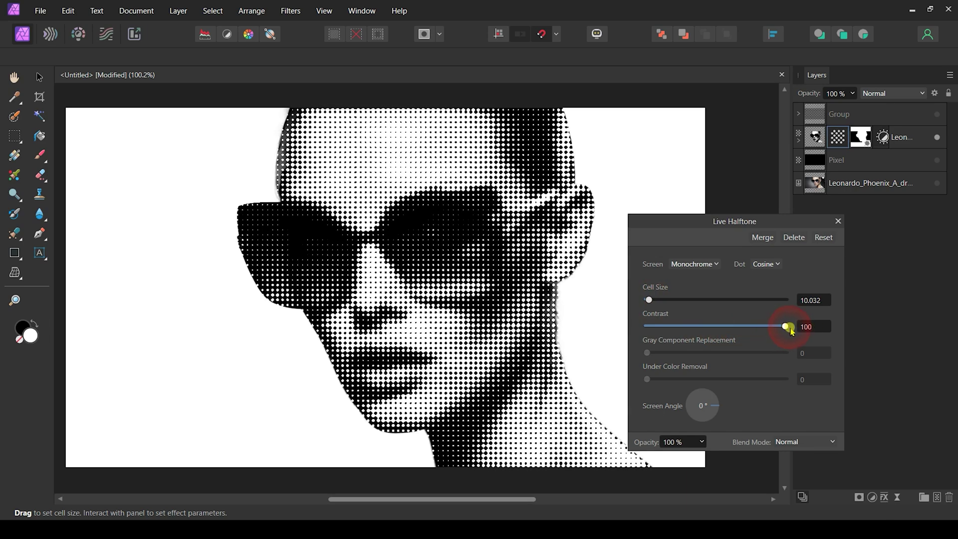
pyautogui.moveTo(649, 299); pyautogui.dragTo(647, 299)
# Try the Circular and Line screens on the halftone filter, and delete the filter
pyautogui.click(709, 265)
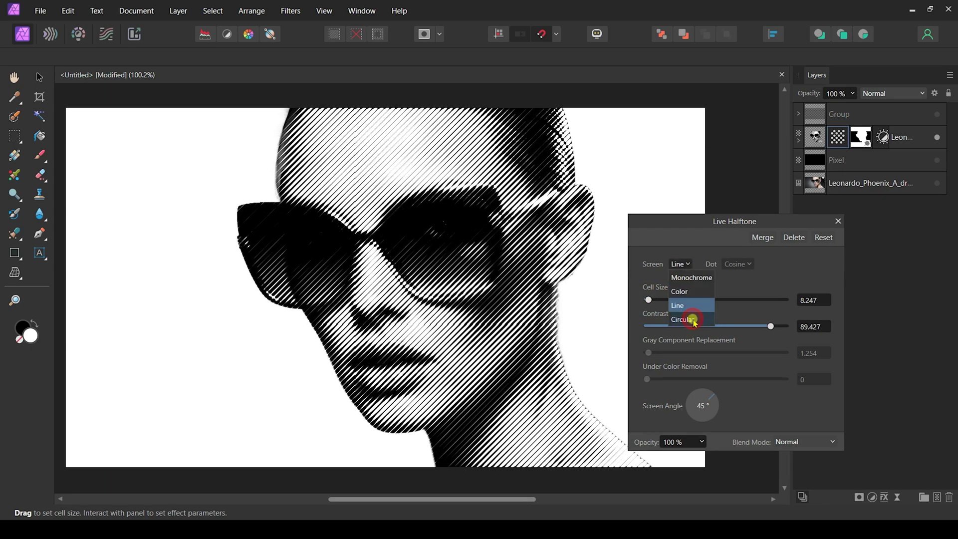
pyautogui.click(693, 319)
pyautogui.moveTo(647, 299)
pyautogui.mouseDown()
pyautogui.moveTo(657, 299)
pyautogui.moveTo(647, 302)
pyautogui.mouseUp()
pyautogui.click(691, 310)
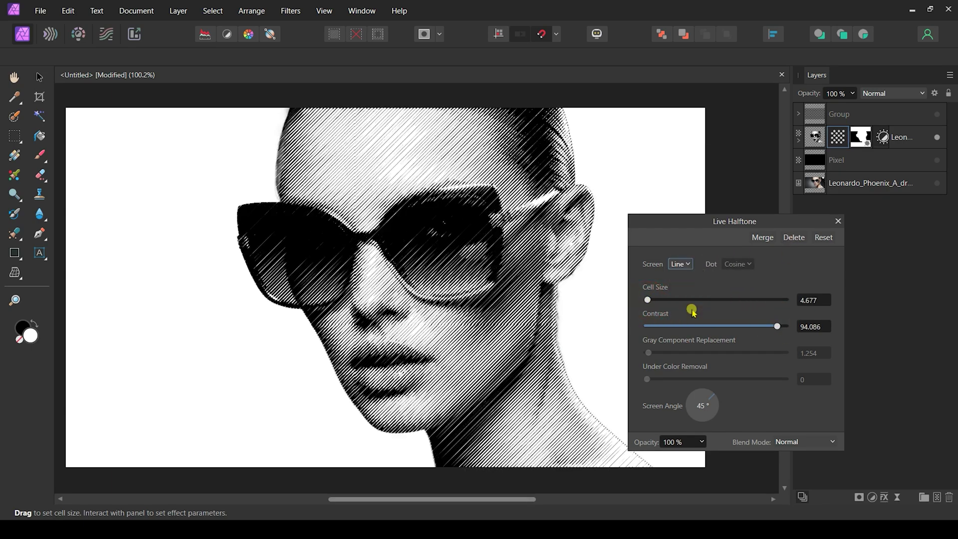
pyautogui.click(796, 237)
# Show the line group again, add a Threshold adjustment above it, and lower the threshold below 50% to reveal more facial detail
pyautogui.click(937, 114)
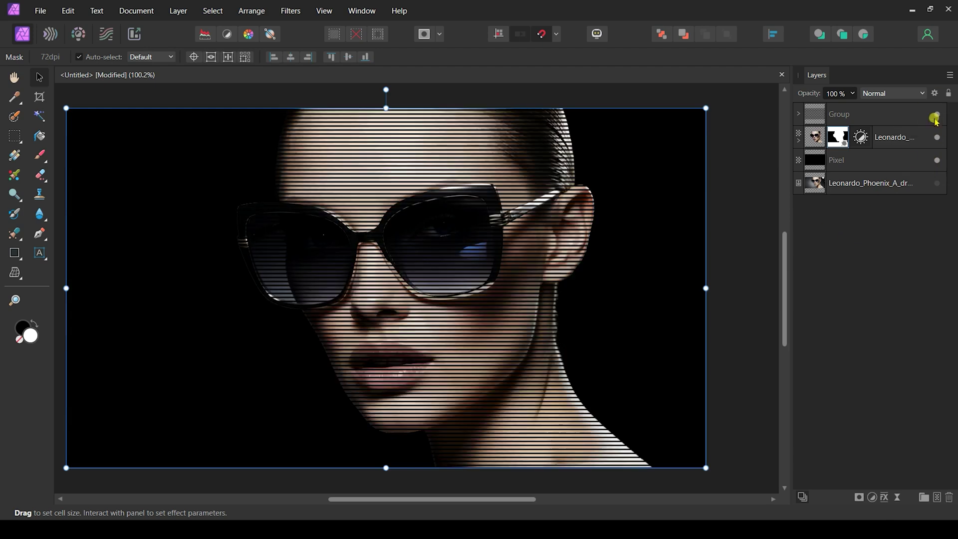
pyautogui.click(873, 114)
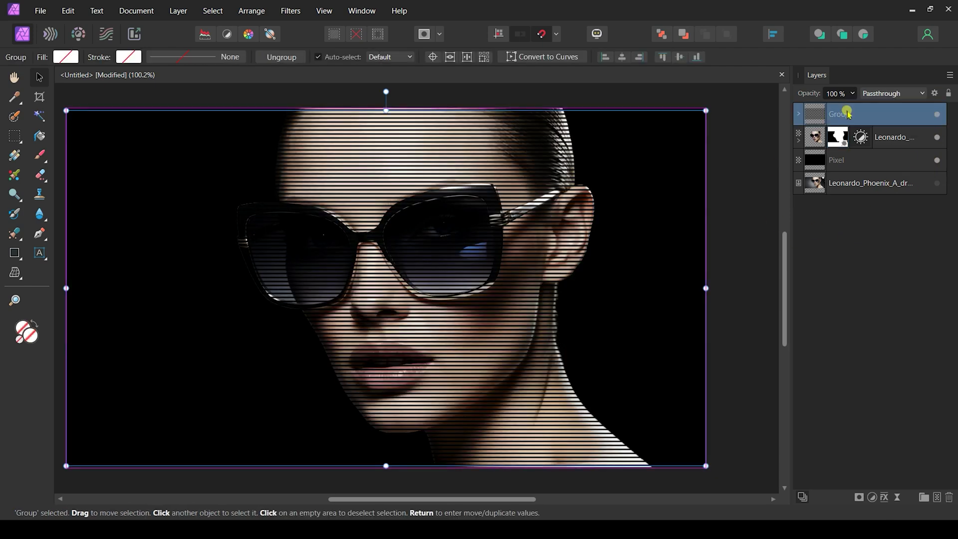
pyautogui.click(872, 498)
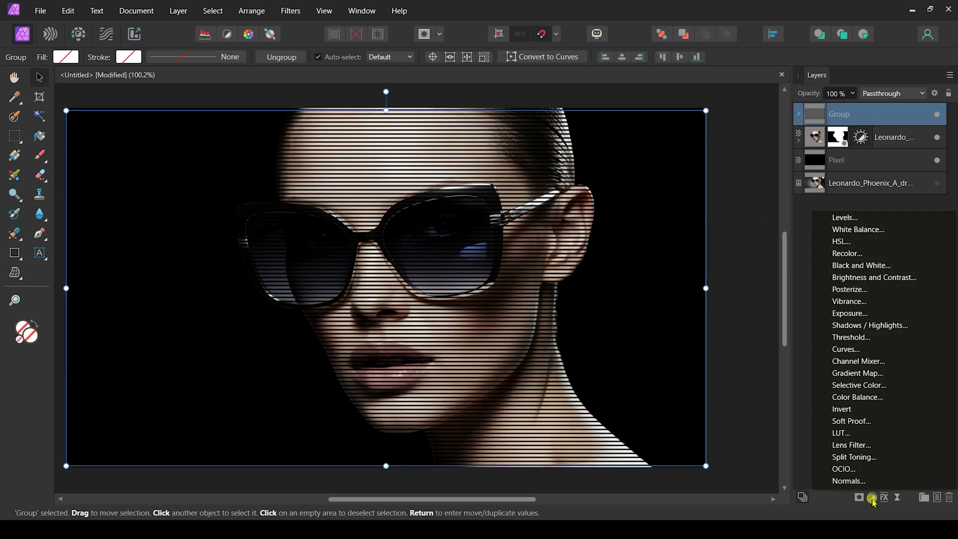
pyautogui.click(863, 341)
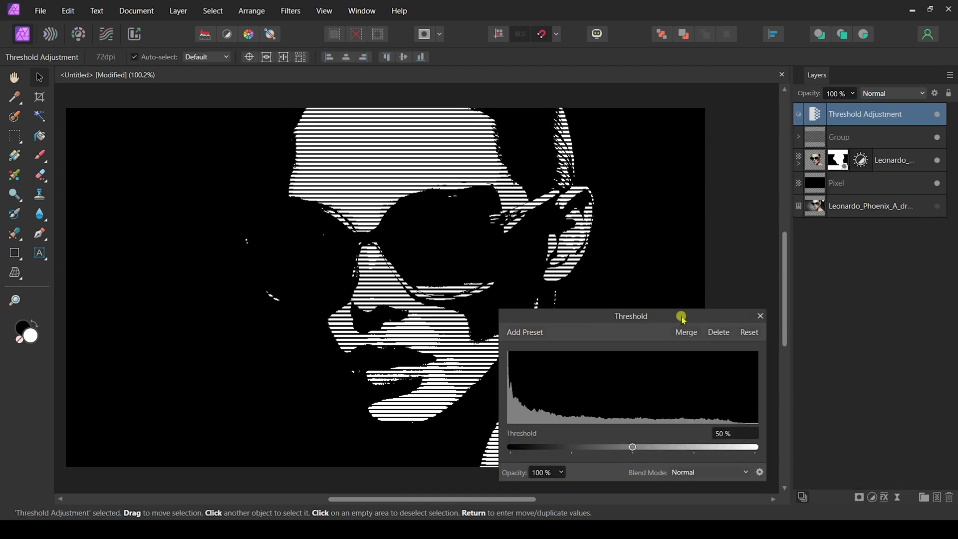
pyautogui.moveTo(680, 319); pyautogui.dragTo(865, 261)
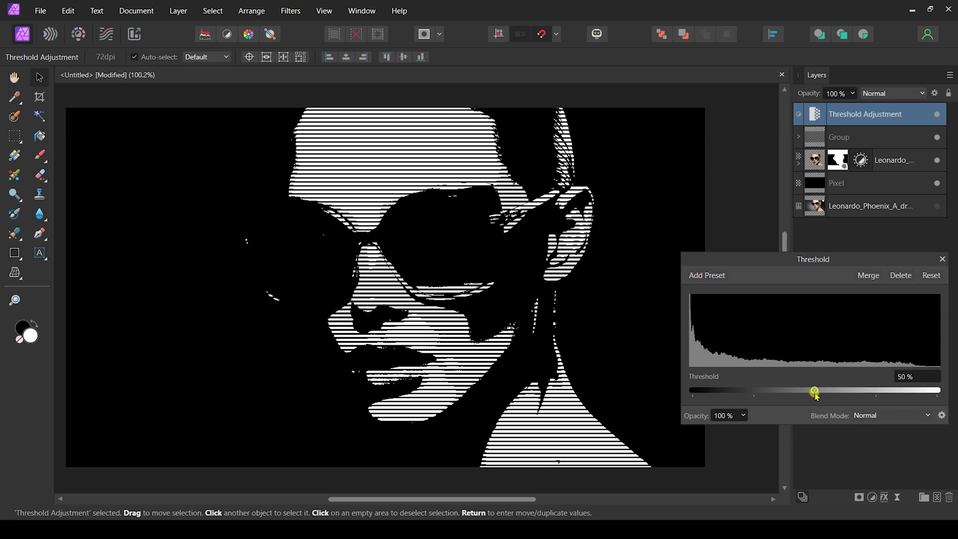
pyautogui.moveTo(816, 394); pyautogui.dragTo(765, 391)
pyautogui.click(942, 259)
# Add a Live Gaussian Blur filter beneath the Threshold adjustment and set its radius to 0.9 px
pyautogui.click(897, 498)
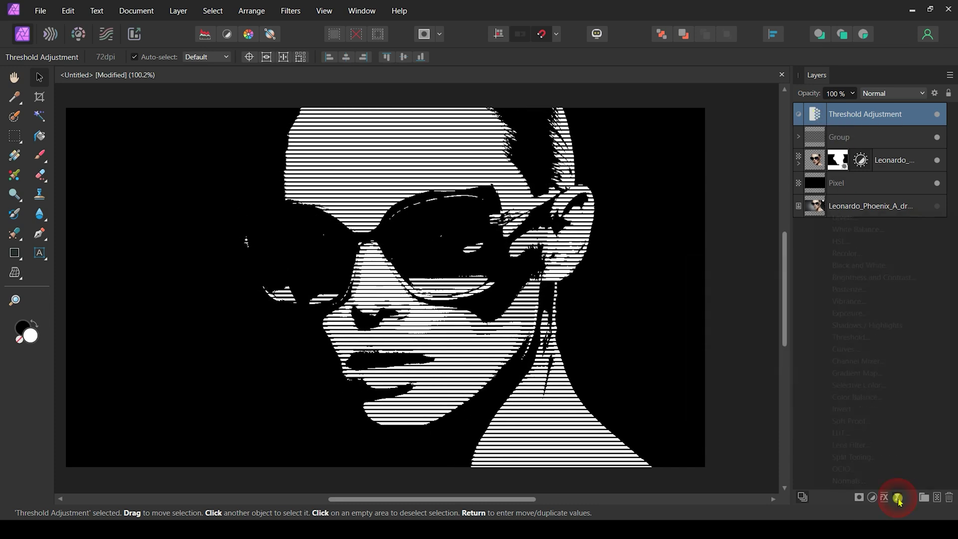
pyautogui.click(868, 47)
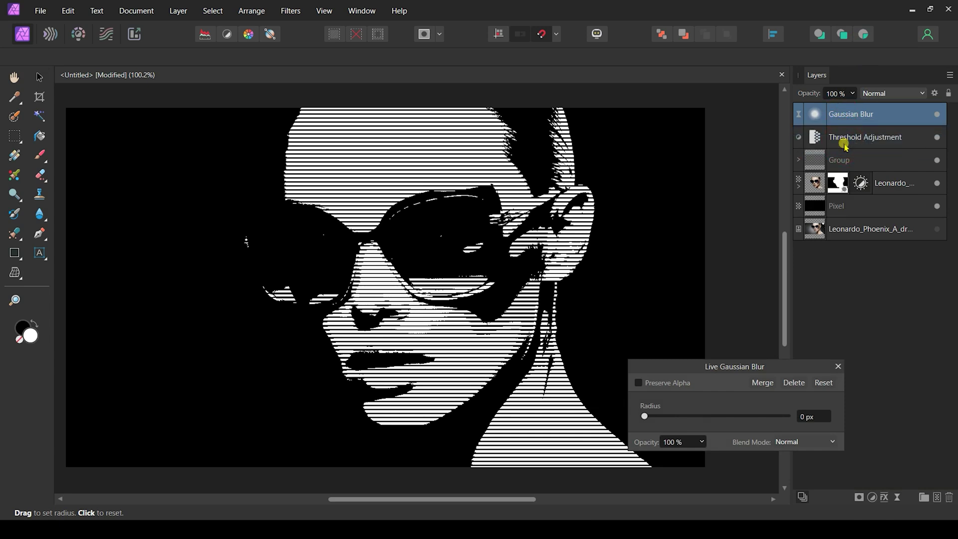
pyautogui.moveTo(846, 147); pyautogui.dragTo(848, 150)
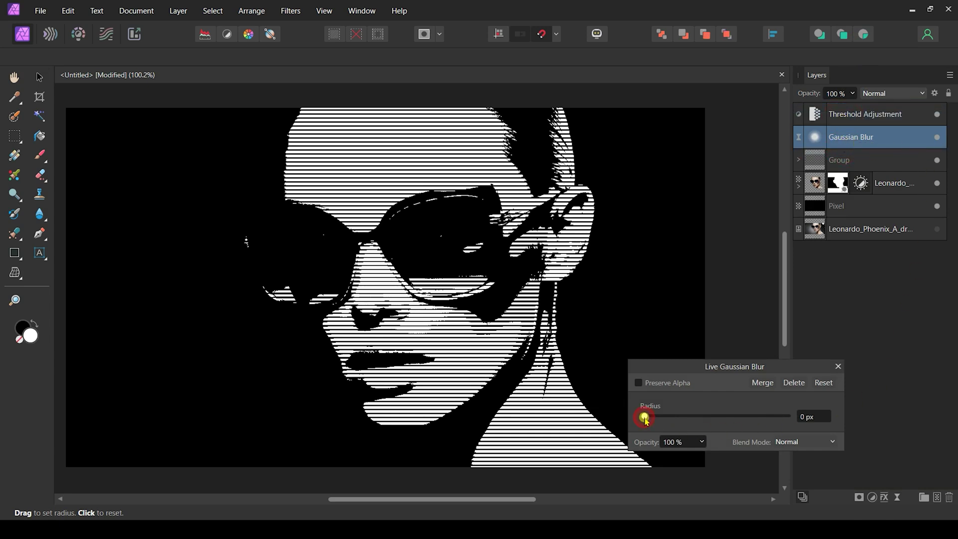
pyautogui.moveTo(645, 418); pyautogui.dragTo(674, 419)
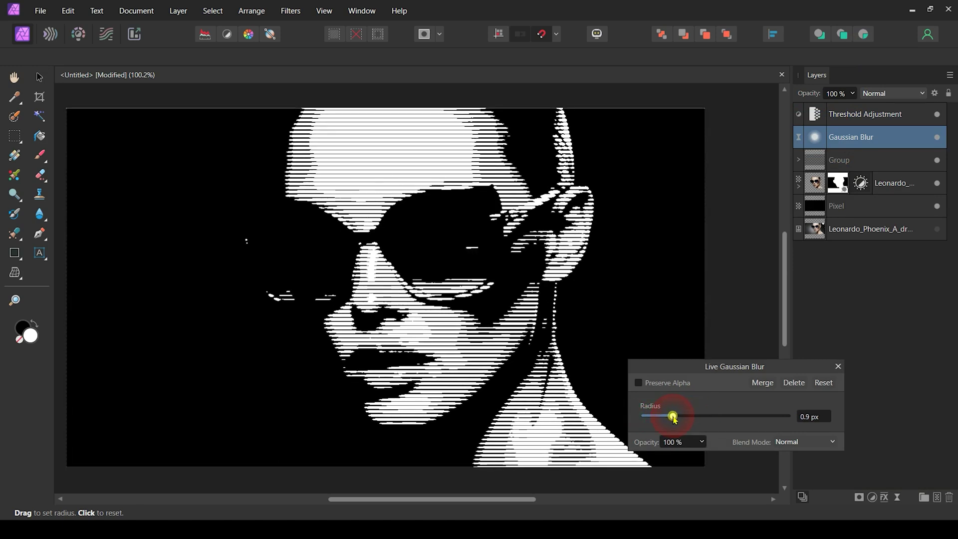
pyautogui.click(839, 366)
# Duplicate the line group, hide the original, and add a Live Twirl filter to the copy
pyautogui.click(818, 161)
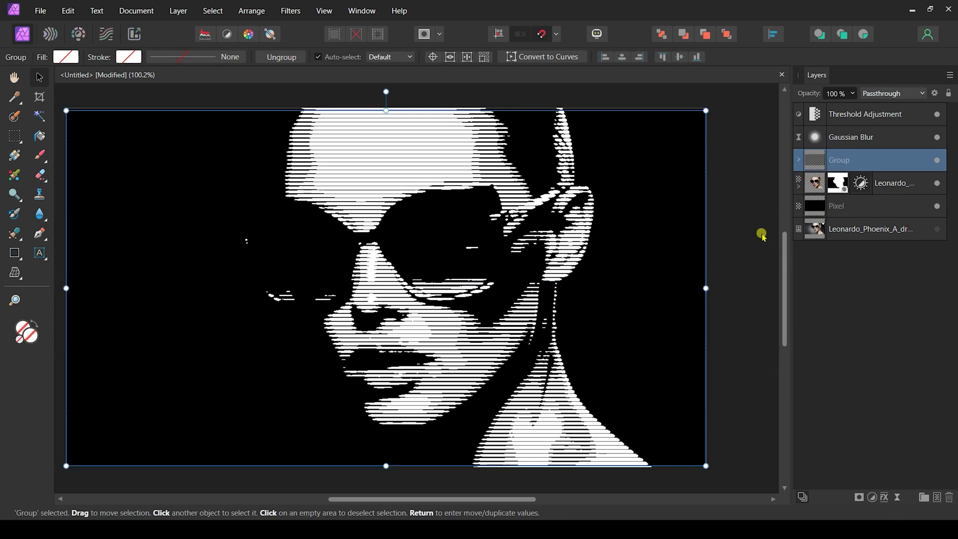
pyautogui.hotkey('ctrl', 'j')
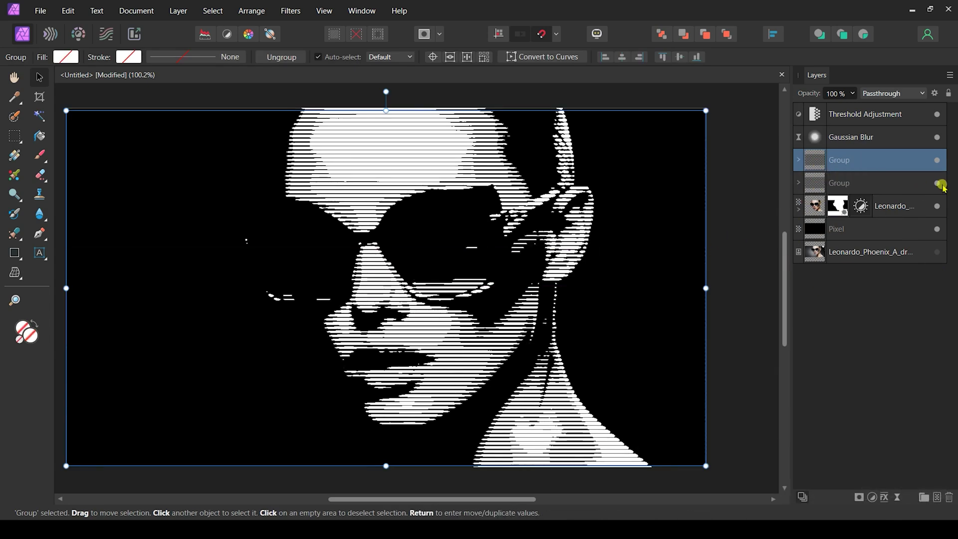
pyautogui.click(897, 497)
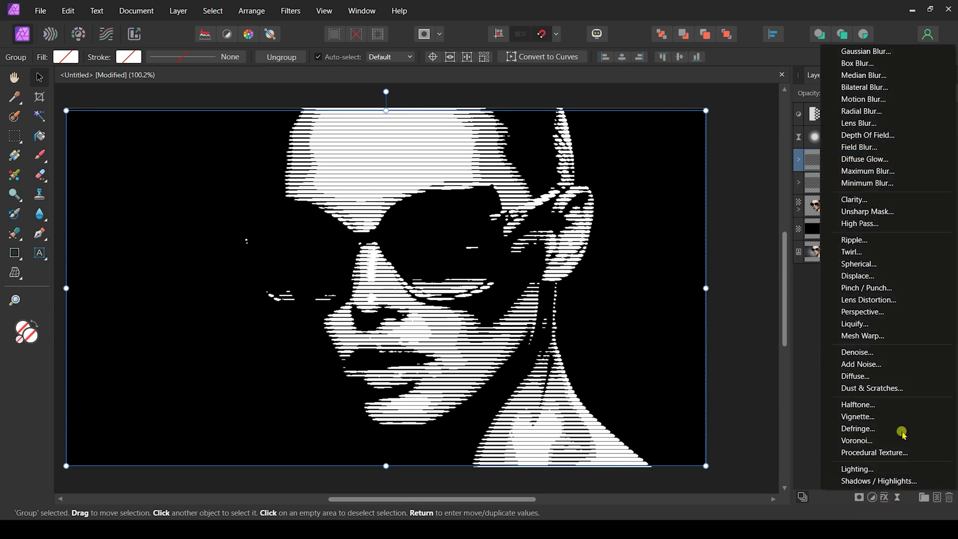
pyautogui.click(901, 251)
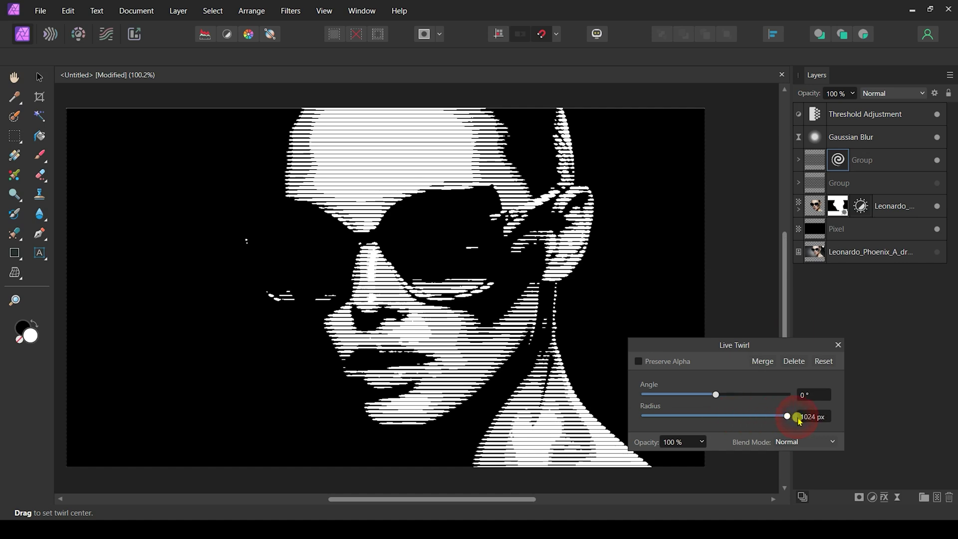
# Bend the lines with a twirl angle of 72.5° and radius of 1024 px, repositioning the twirl centre on the face
pyautogui.moveTo(716, 396)
pyautogui.mouseDown()
pyautogui.moveTo(725, 395)
pyautogui.moveTo(711, 396)
pyautogui.mouseUp()
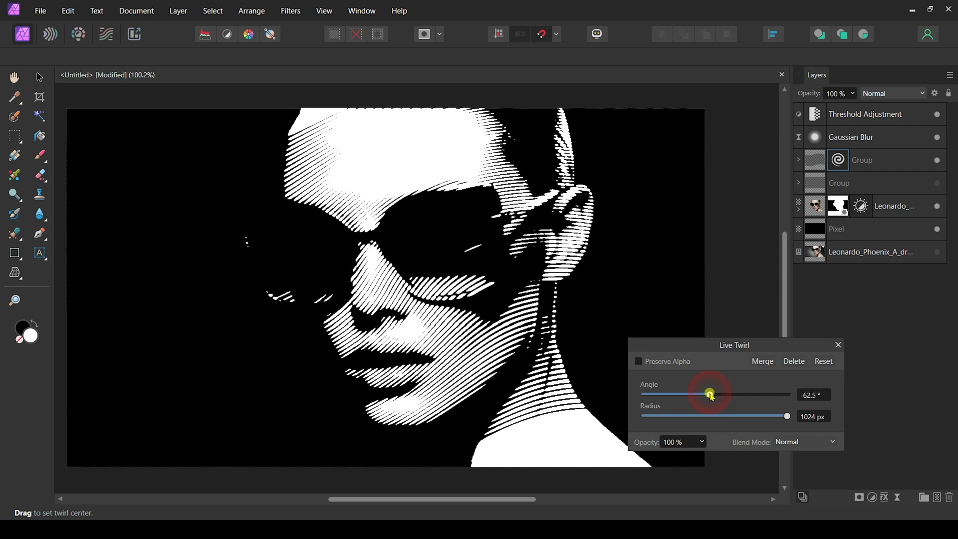
pyautogui.click(436, 320)
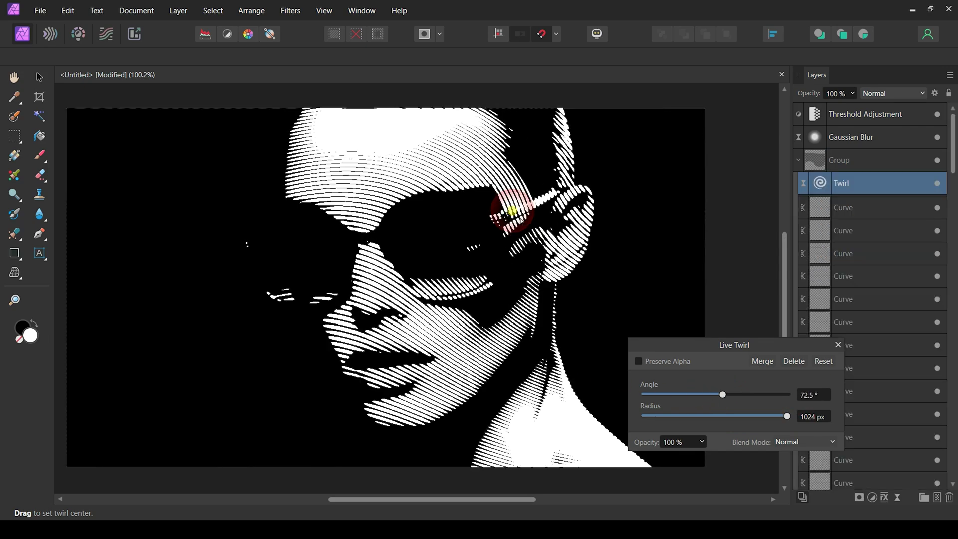
pyautogui.moveTo(509, 214); pyautogui.dragTo(510, 212)
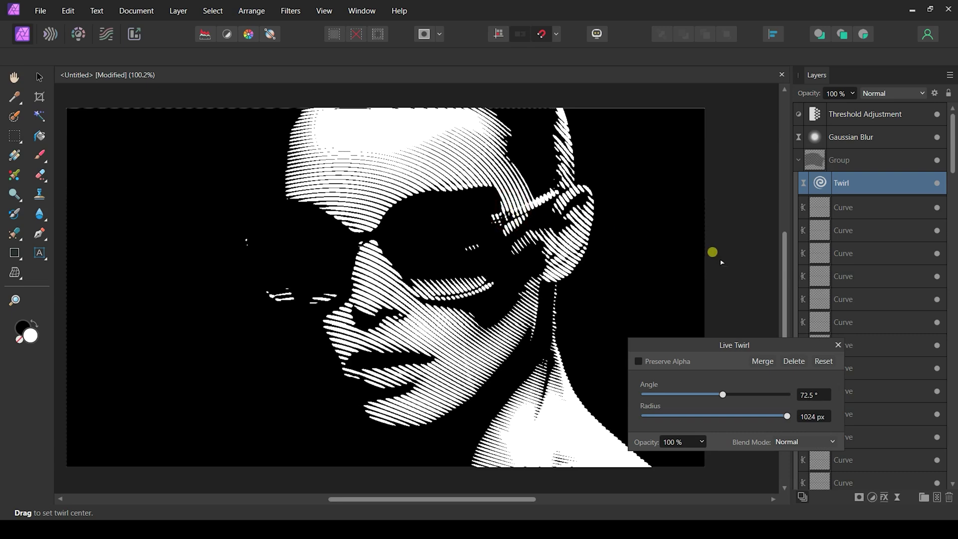
pyautogui.click(837, 345)
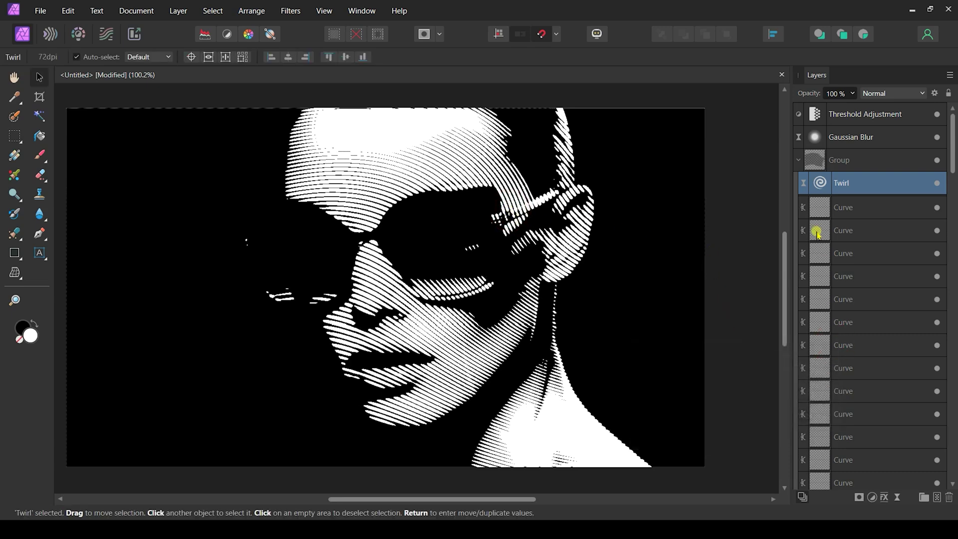
pyautogui.click(798, 159)
# Rebalance the Gaussian Blur radius and Threshold level until the curved lines are separate and crisp across the face and neck
pyautogui.doubleClick(815, 137)
pyautogui.moveTo(668, 417); pyautogui.dragTo(653, 417)
pyautogui.doubleClick(814, 114)
pyautogui.moveTo(783, 390); pyautogui.dragTo(819, 387)
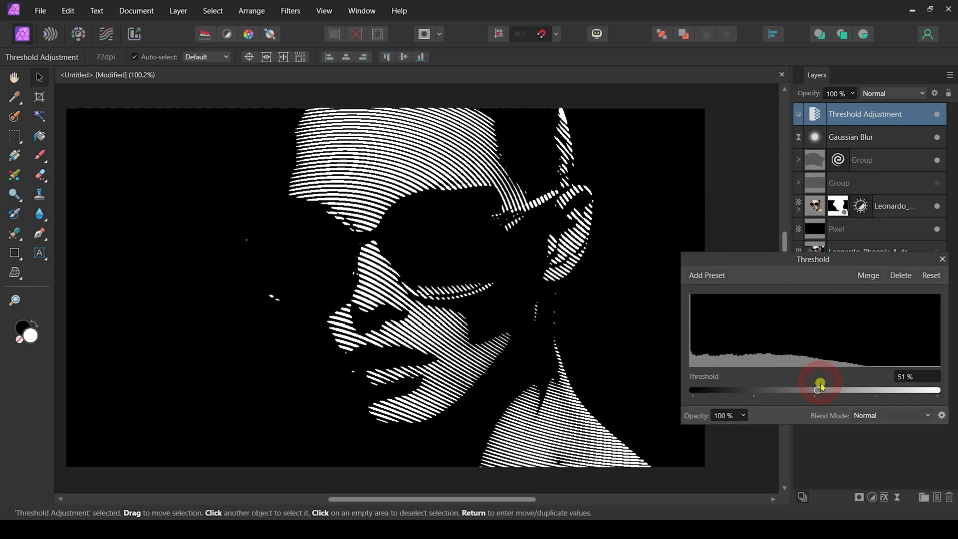
pyautogui.doubleClick(815, 137)
pyautogui.moveTo(653, 417); pyautogui.dragTo(644, 416)
pyautogui.doubleClick(814, 114)
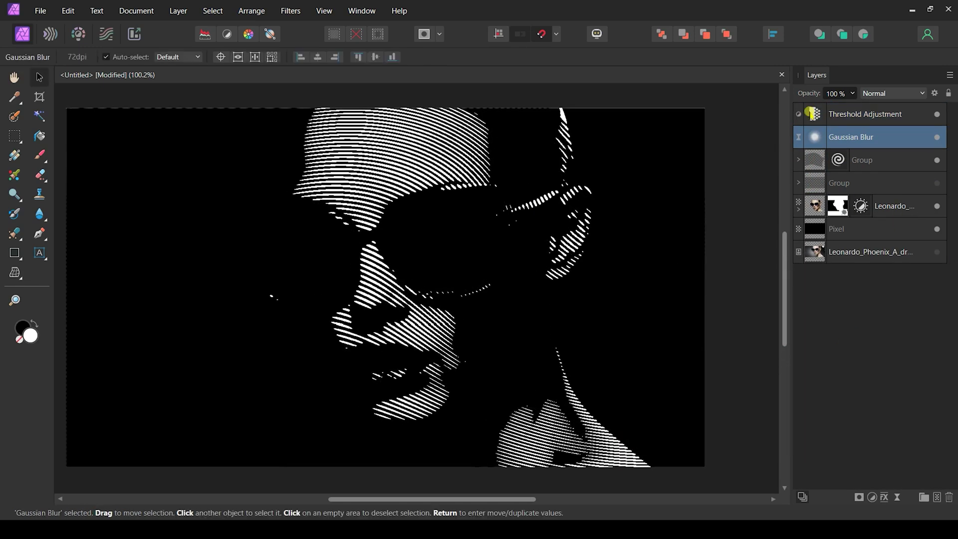
pyautogui.moveTo(817, 390); pyautogui.dragTo(794, 391)
pyautogui.click(736, 234)
pyautogui.doubleClick(815, 136)
pyautogui.moveTo(652, 416); pyautogui.dragTo(682, 420)
pyautogui.click(855, 391)
# Draw a white rectangle covering the whole canvas above the Threshold adjustment and set its blend mode to Screen
pyautogui.click(824, 233)
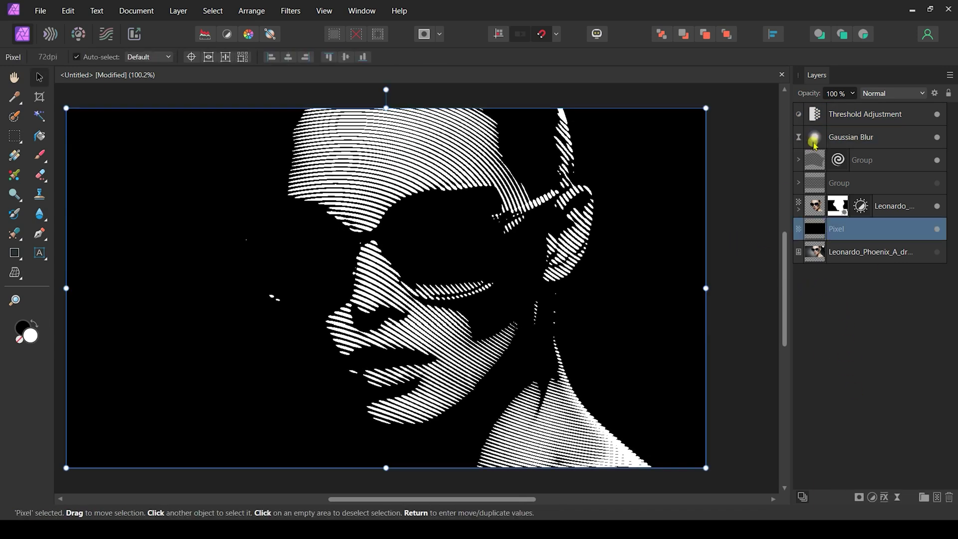
pyautogui.click(819, 120)
pyautogui.click(14, 253)
pyautogui.moveTo(66, 106); pyautogui.dragTo(716, 464)
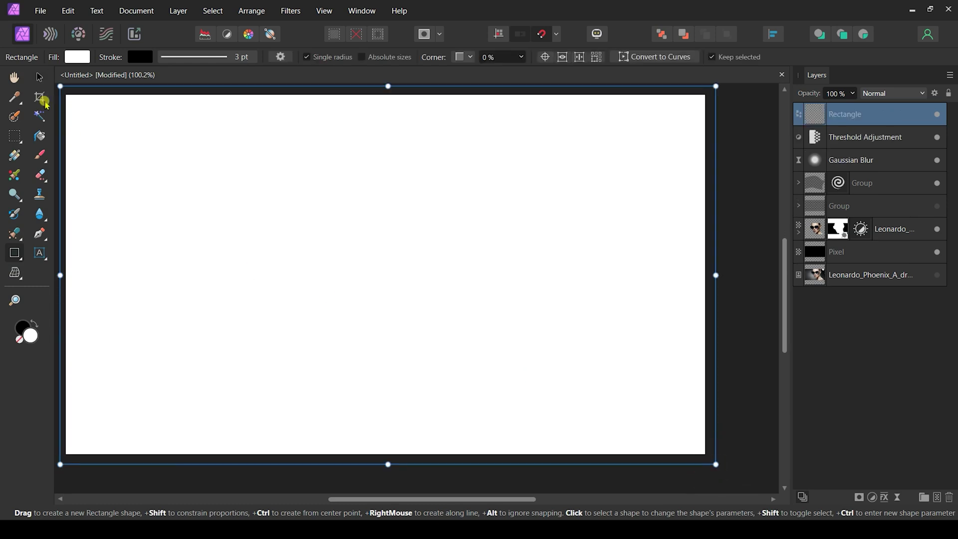
pyautogui.click(40, 77)
pyautogui.click(899, 94)
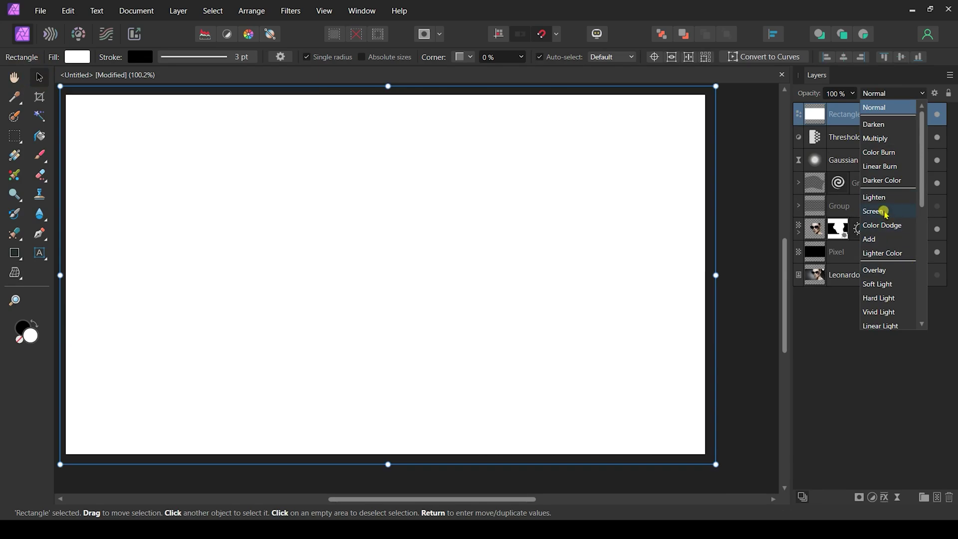
pyautogui.click(881, 211)
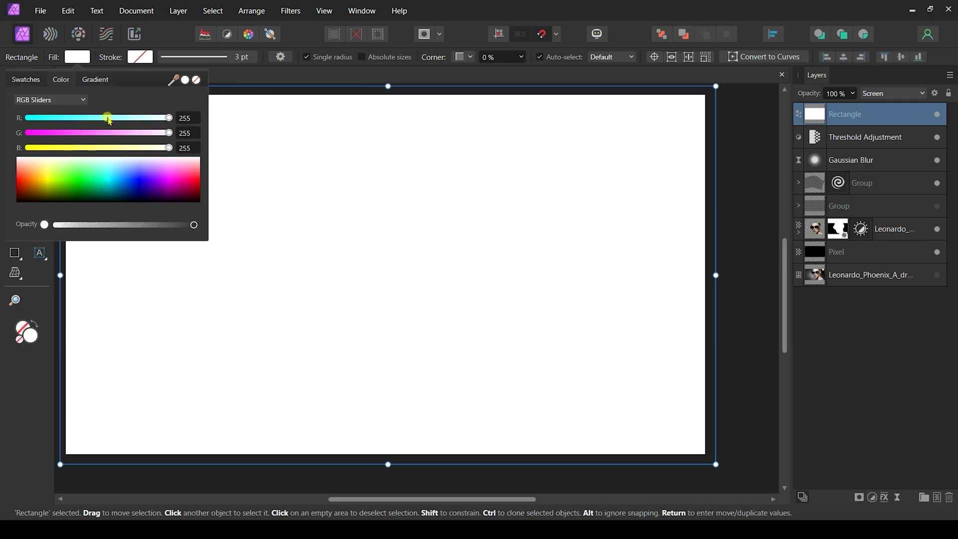
# Fill the rectangle with dark green (R 0, G 88, B 62), add noise to the fill, and remove its stroke
pyautogui.moveTo(108, 118); pyautogui.dragTo(62, 117)
pyautogui.moveTo(61, 132); pyautogui.dragTo(28, 133)
pyautogui.moveTo(169, 148); pyautogui.dragTo(100, 194)
pyautogui.click(44, 225)
pyautogui.moveTo(56, 225); pyautogui.dragTo(81, 224)
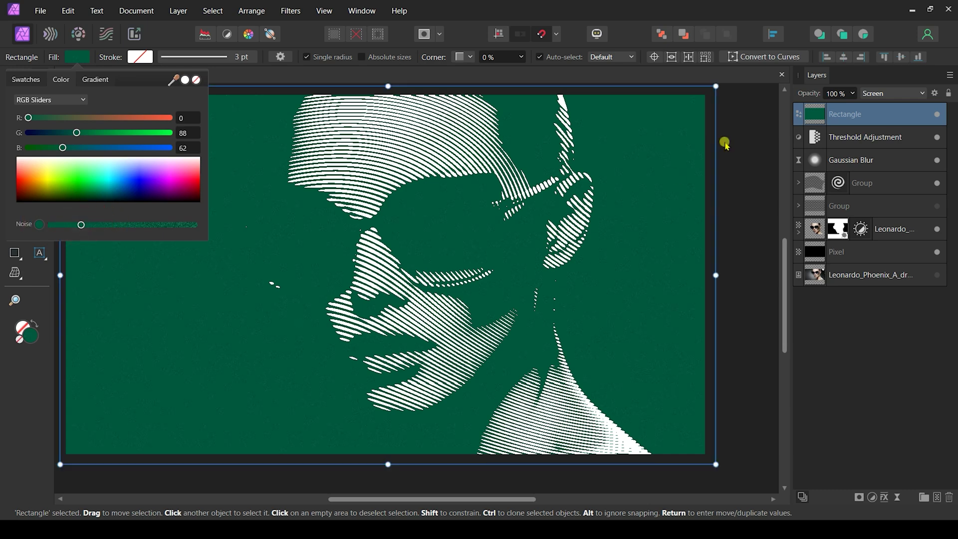
pyautogui.click(725, 141)
# Change the rectangle's fill to a reversed radial gradient running from the bridge of the nose outwards to the lower neck area
pyautogui.moveTo(477, 499); pyautogui.dragTo(462, 501)
pyautogui.scroll(1, 541, 312)
pyautogui.click(838, 114)
pyautogui.click(111, 56)
pyautogui.click(97, 81)
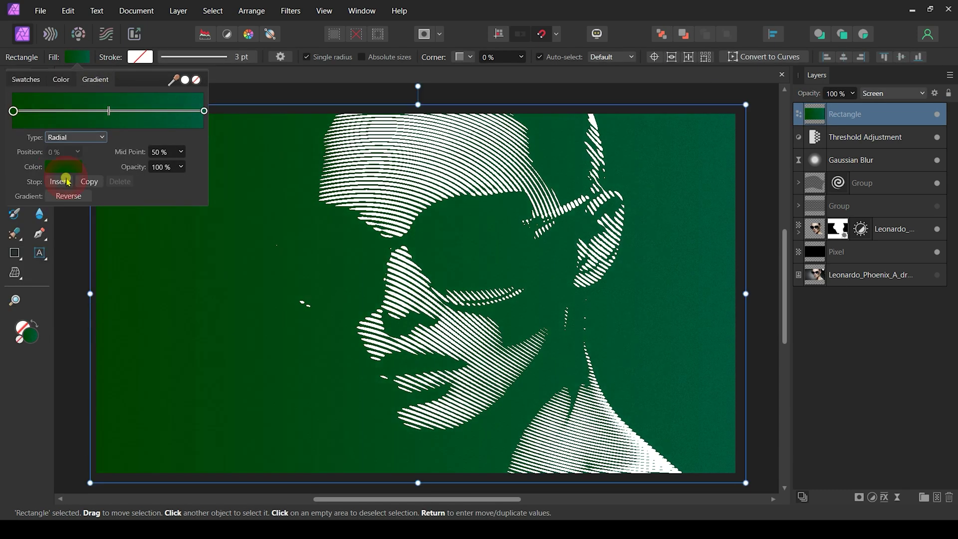
pyautogui.press('g')
pyautogui.moveTo(454, 310); pyautogui.dragTo(627, 261)
pyautogui.click(188, 56)
pyautogui.click(149, 195)
pyautogui.moveTo(400, 245); pyautogui.dragTo(661, 400)
# Recolour the gradient with dark blue at the centre and dark purple with added noise at the outer stop
pyautogui.click(94, 110)
pyautogui.click(144, 166)
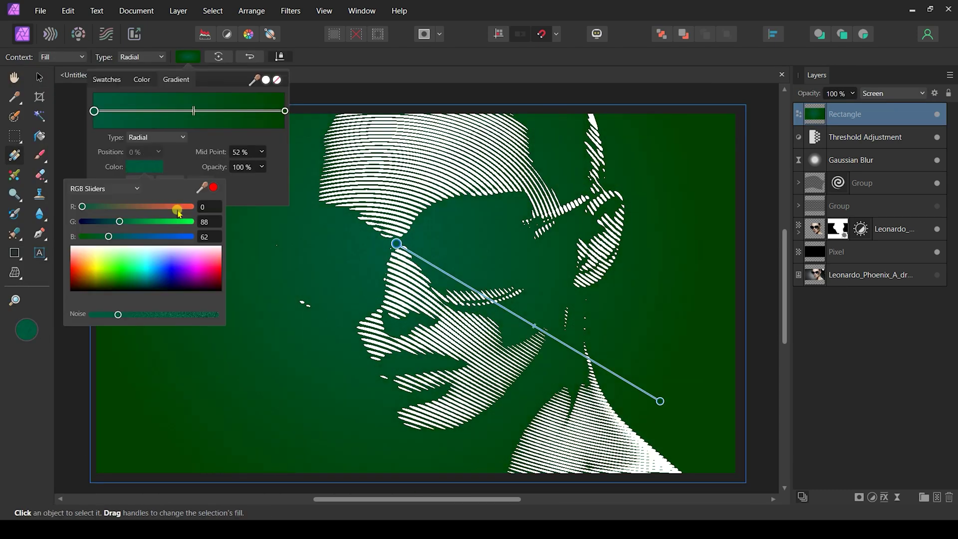
pyautogui.moveTo(119, 221); pyautogui.dragTo(81, 221)
pyautogui.click(284, 111)
pyautogui.click(144, 166)
pyautogui.moveTo(193, 272); pyautogui.dragTo(194, 288)
pyautogui.click(92, 314)
pyautogui.moveTo(106, 314); pyautogui.dragTo(131, 314)
pyautogui.click(40, 77)
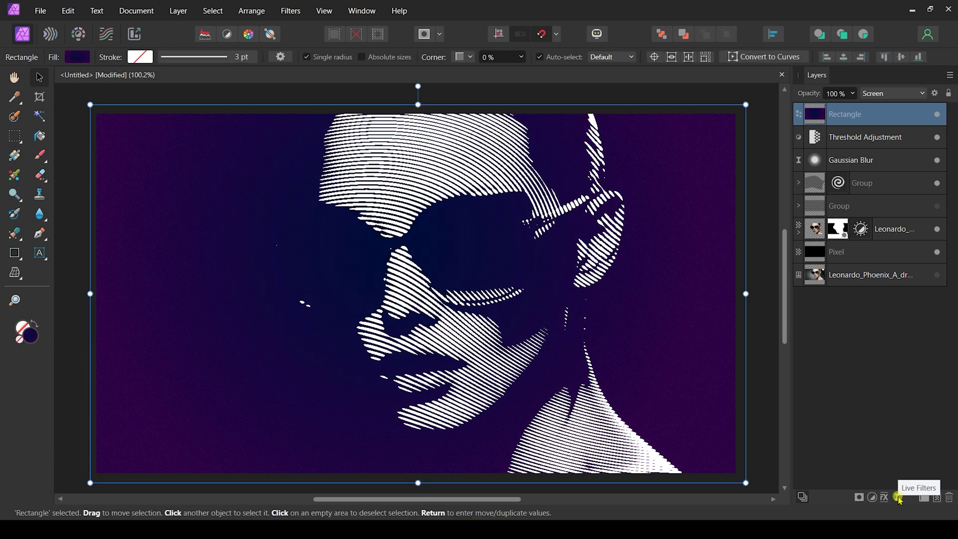
# Add a Live Halftone filter to the rectangle with the Line screen, cell size about 4.7 and contrast about 82.3
pyautogui.click(899, 498)
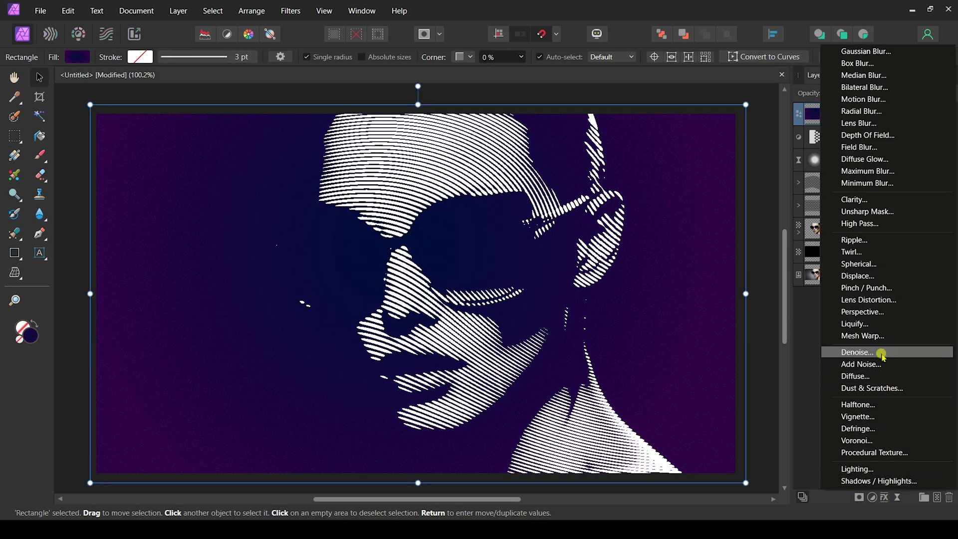
pyautogui.click(867, 402)
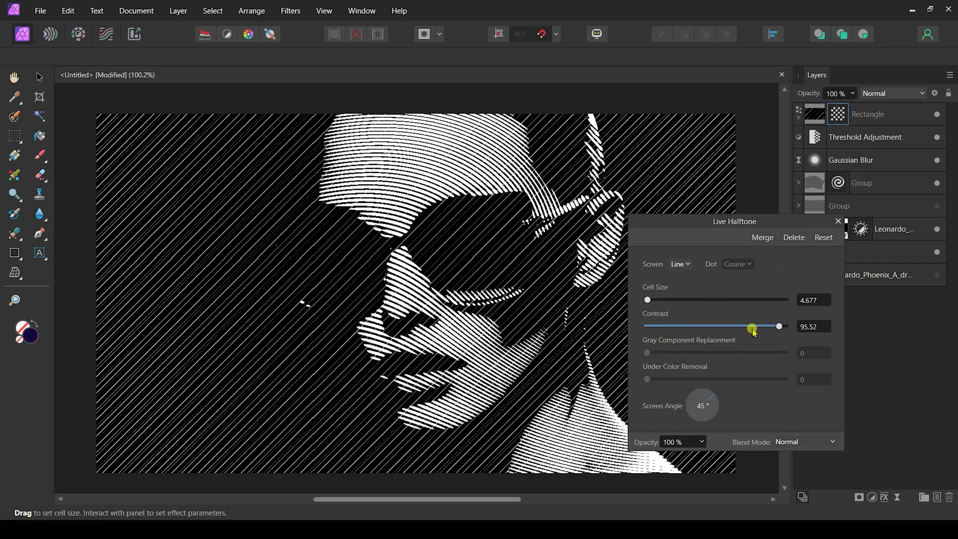
pyautogui.moveTo(753, 330); pyautogui.dragTo(761, 327)
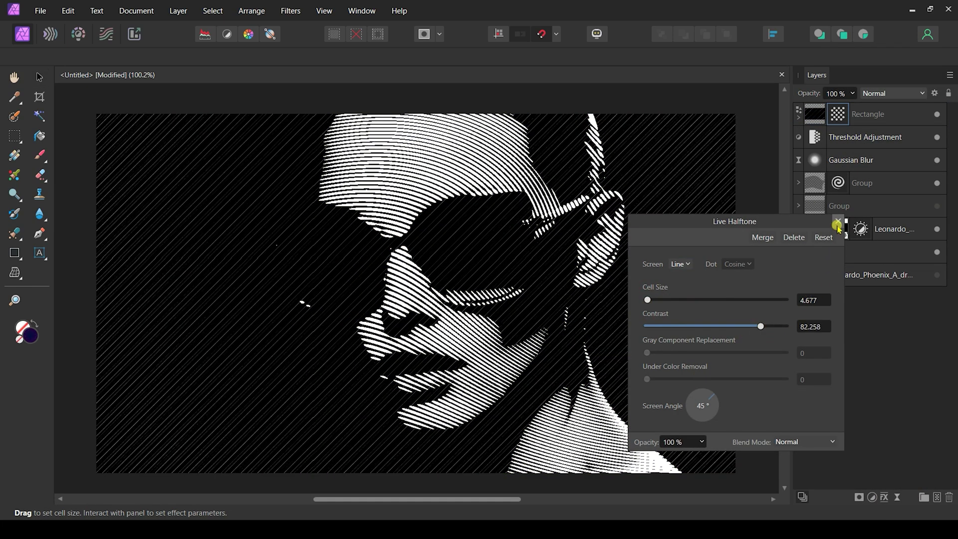
pyautogui.click(838, 223)
# Move the Halftone filter out of the rectangle to directly beneath it and set the filter's opacity to 75%
pyautogui.click(797, 119)
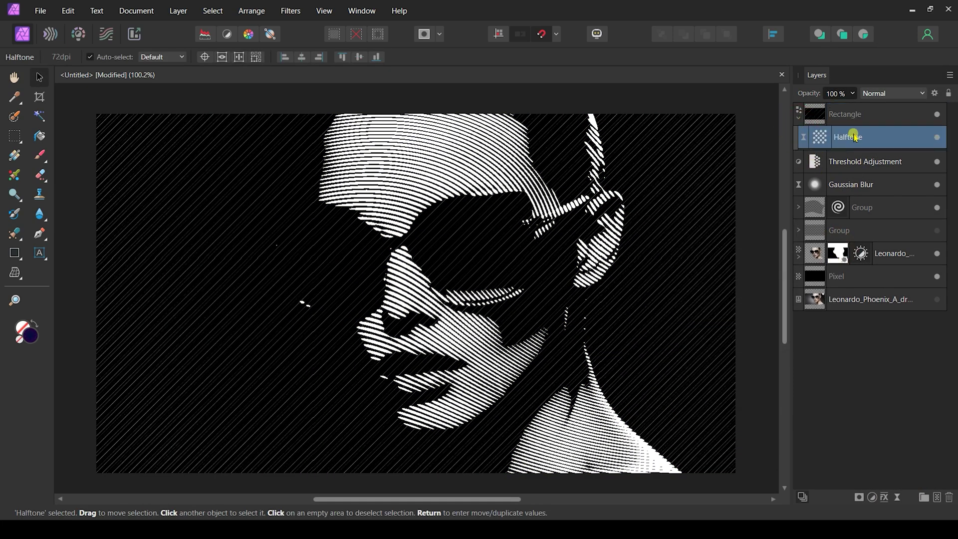
pyautogui.click(820, 136)
pyautogui.moveTo(832, 155); pyautogui.dragTo(832, 152)
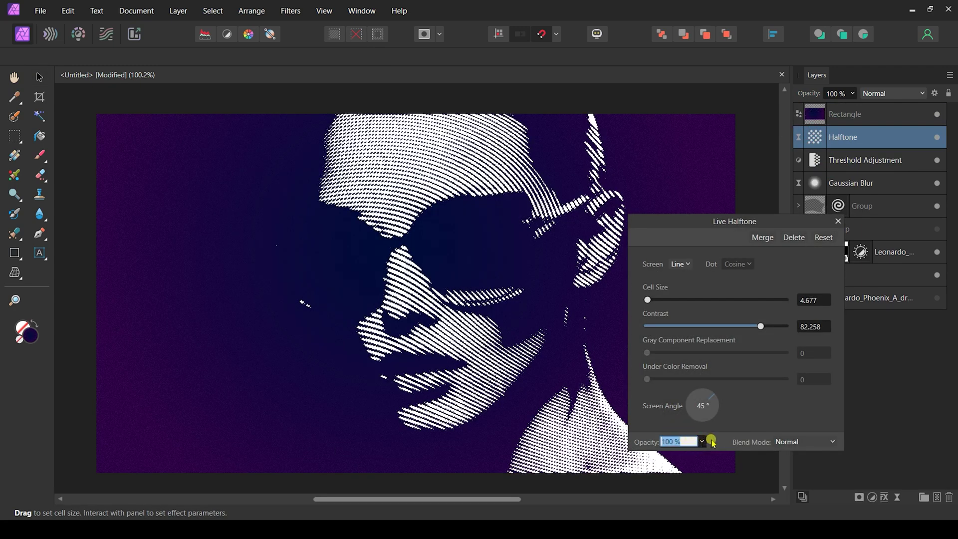
pyautogui.write('5')
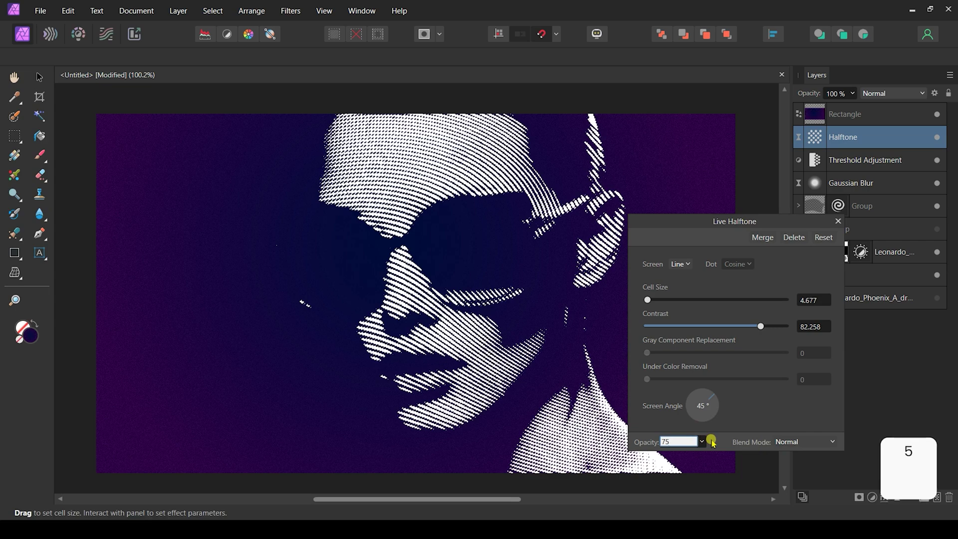
pyautogui.press('Return')
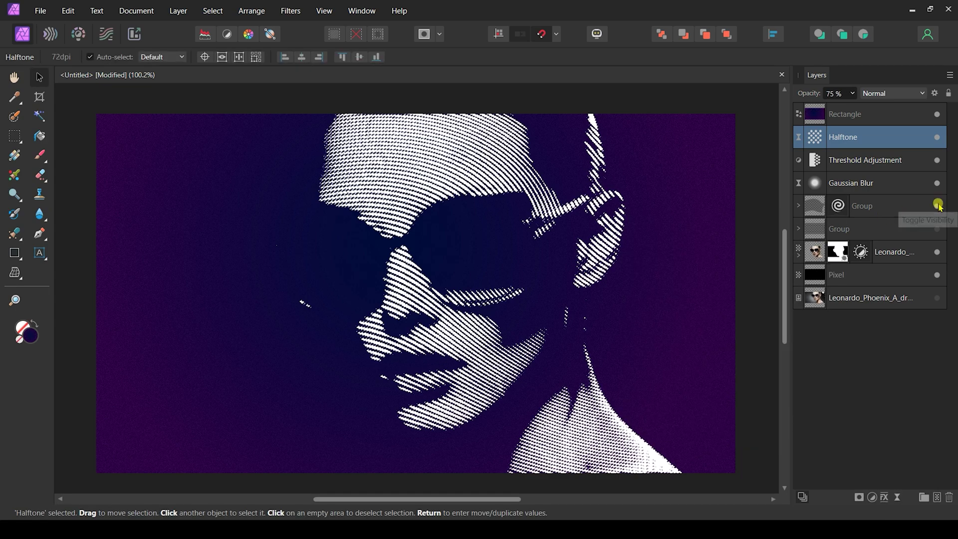
# Hide the twirled line group and create a new 32 by 32 pattern layer above it
pyautogui.click(939, 204)
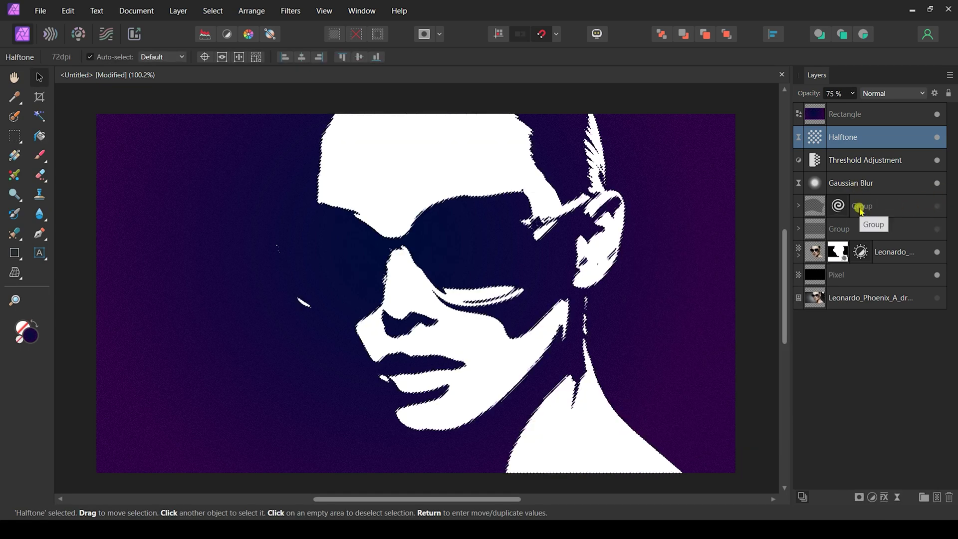
pyautogui.click(860, 208)
pyautogui.click(178, 12)
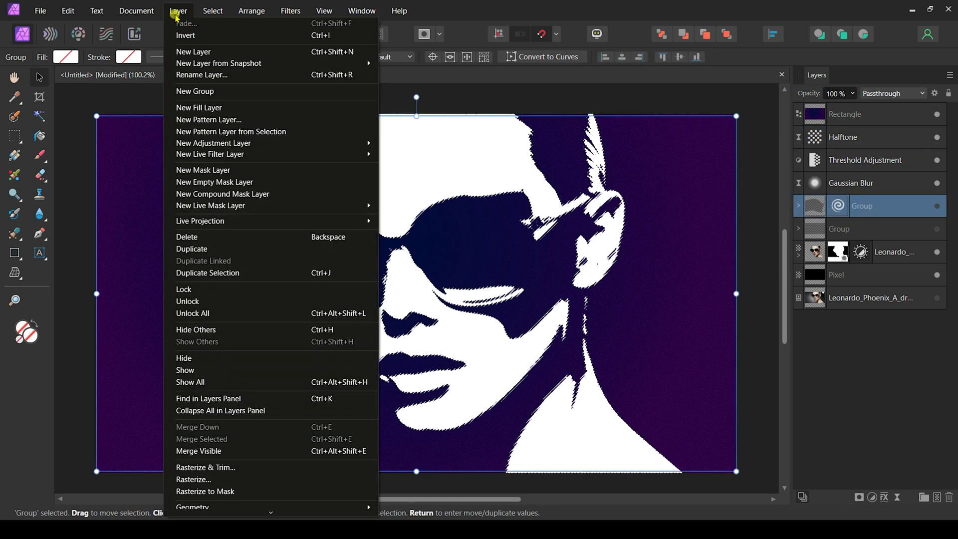
pyautogui.click(209, 120)
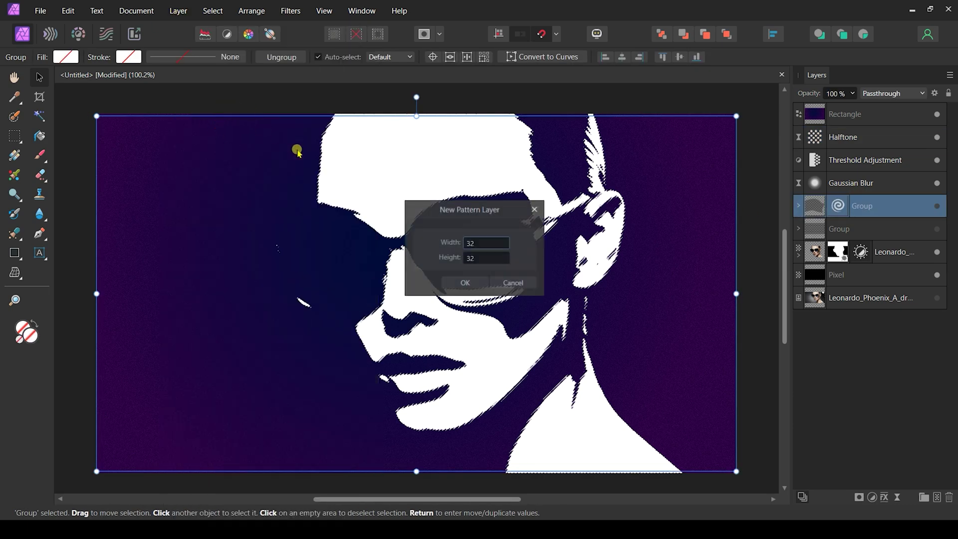
pyautogui.click(464, 284)
# Paint two roughly horizontal dark strokes across the pattern tile with an 8 px brush
pyautogui.keyDown('ctrl'); pyautogui.scroll(8, 415, 280); pyautogui.keyUp('ctrl')
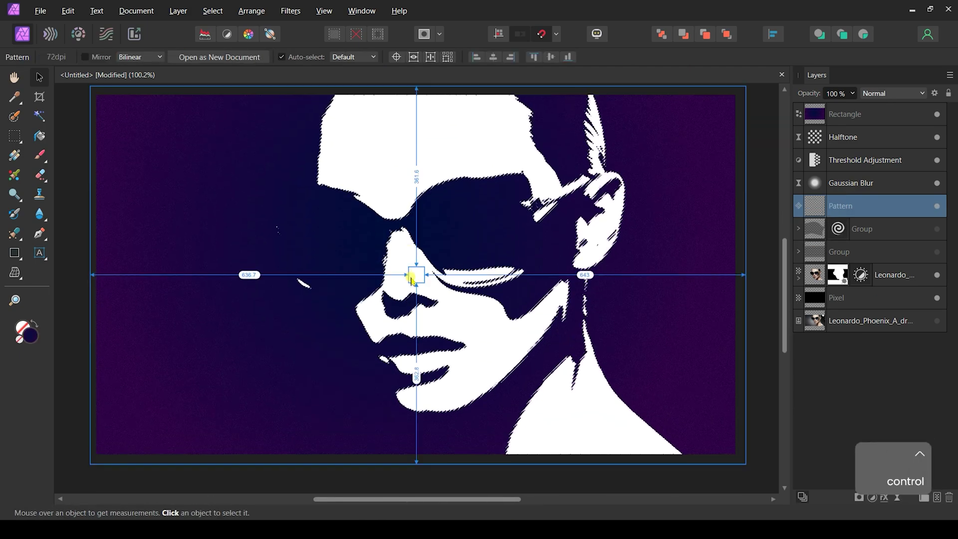
pyautogui.press('b')
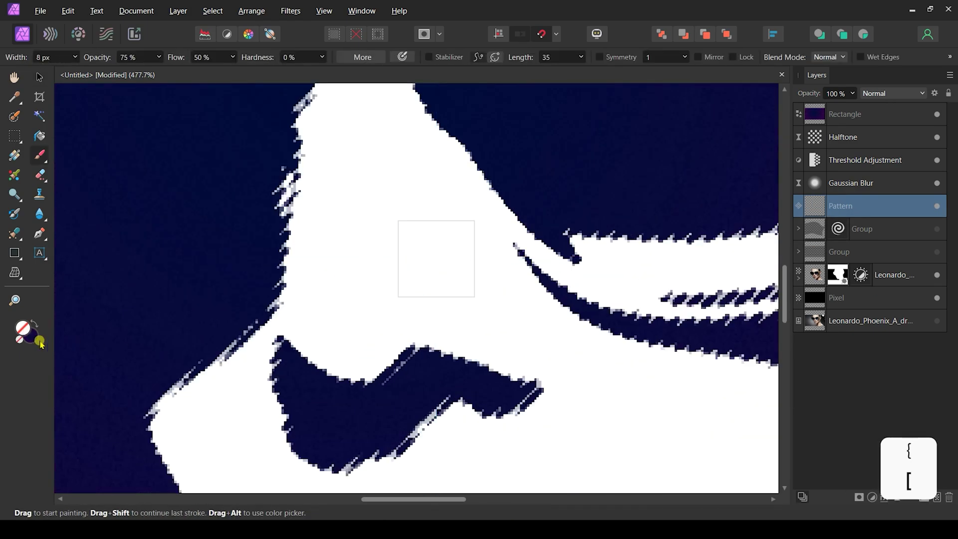
pyautogui.keyDown('ctrl'); pyautogui.scroll(2, 444, 265); pyautogui.keyUp('ctrl')
pyautogui.moveTo(400, 252)
pyautogui.mouseDown()
pyautogui.moveTo(471, 250)
pyautogui.moveTo(523, 233)
pyautogui.mouseUp()
pyautogui.moveTo(400, 304)
pyautogui.mouseDown()
pyautogui.moveTo(488, 289)
pyautogui.moveTo(484, 299)
pyautogui.mouseUp()
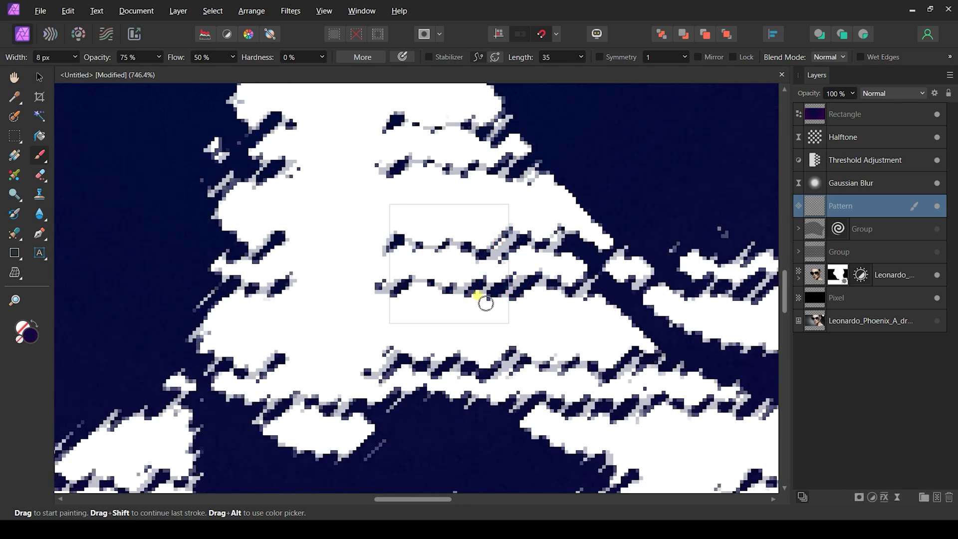
pyautogui.keyDown('ctrl'); pyautogui.scroll(-12, 547, 238); pyautogui.keyUp('ctrl')
pyautogui.keyDown('ctrl'); pyautogui.scroll(10, 396, 331); pyautogui.keyUp('ctrl')
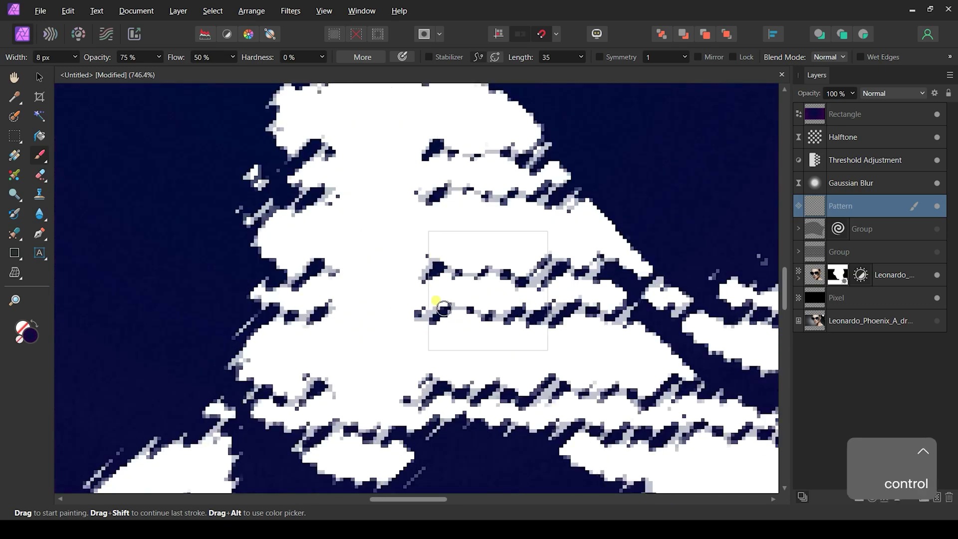